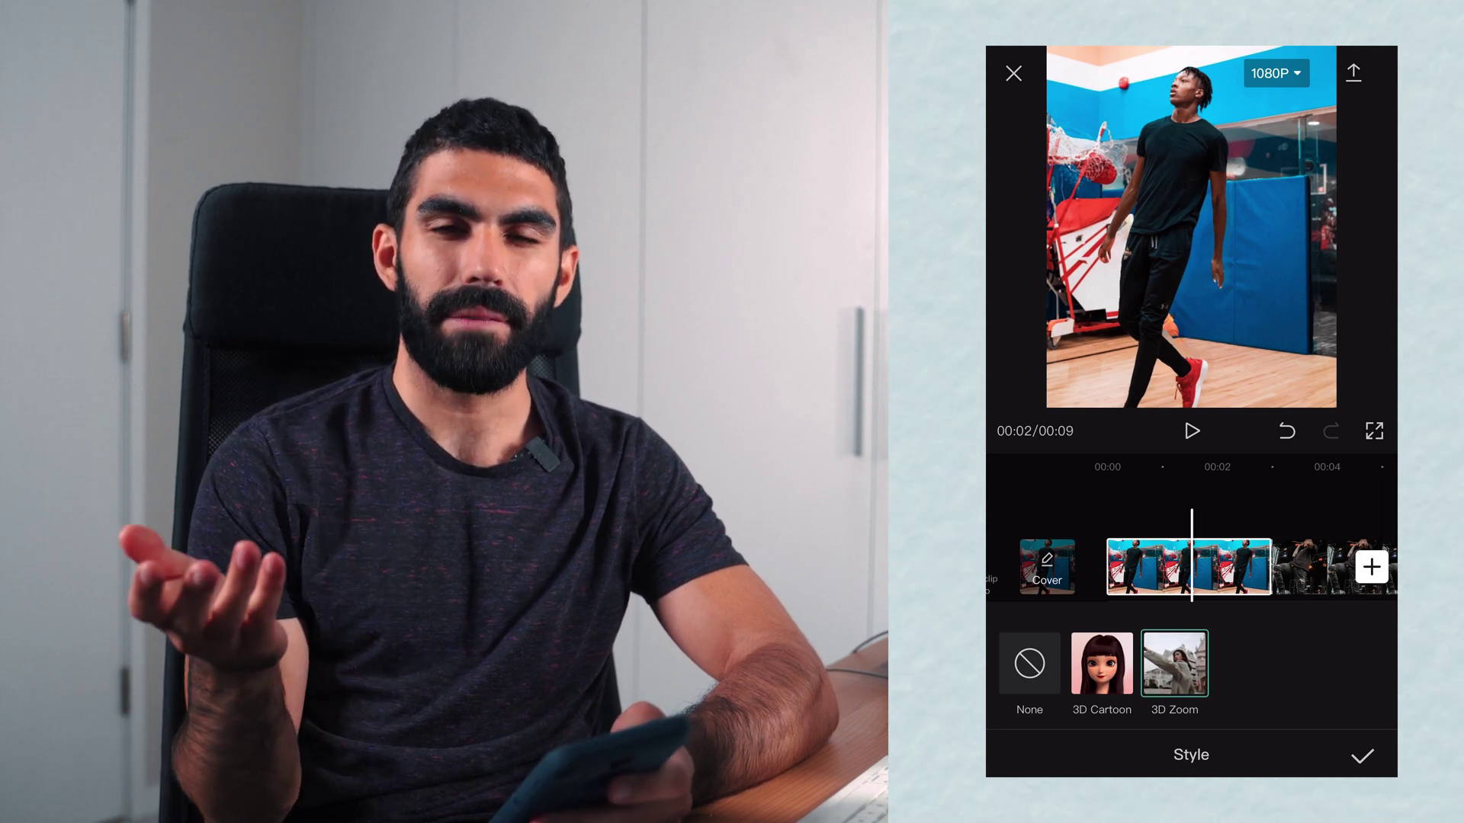
Preview the photo project, apply the 3D Zoom style to the second photo clip, and export the video.
scroll(1192, 566, left, 3)
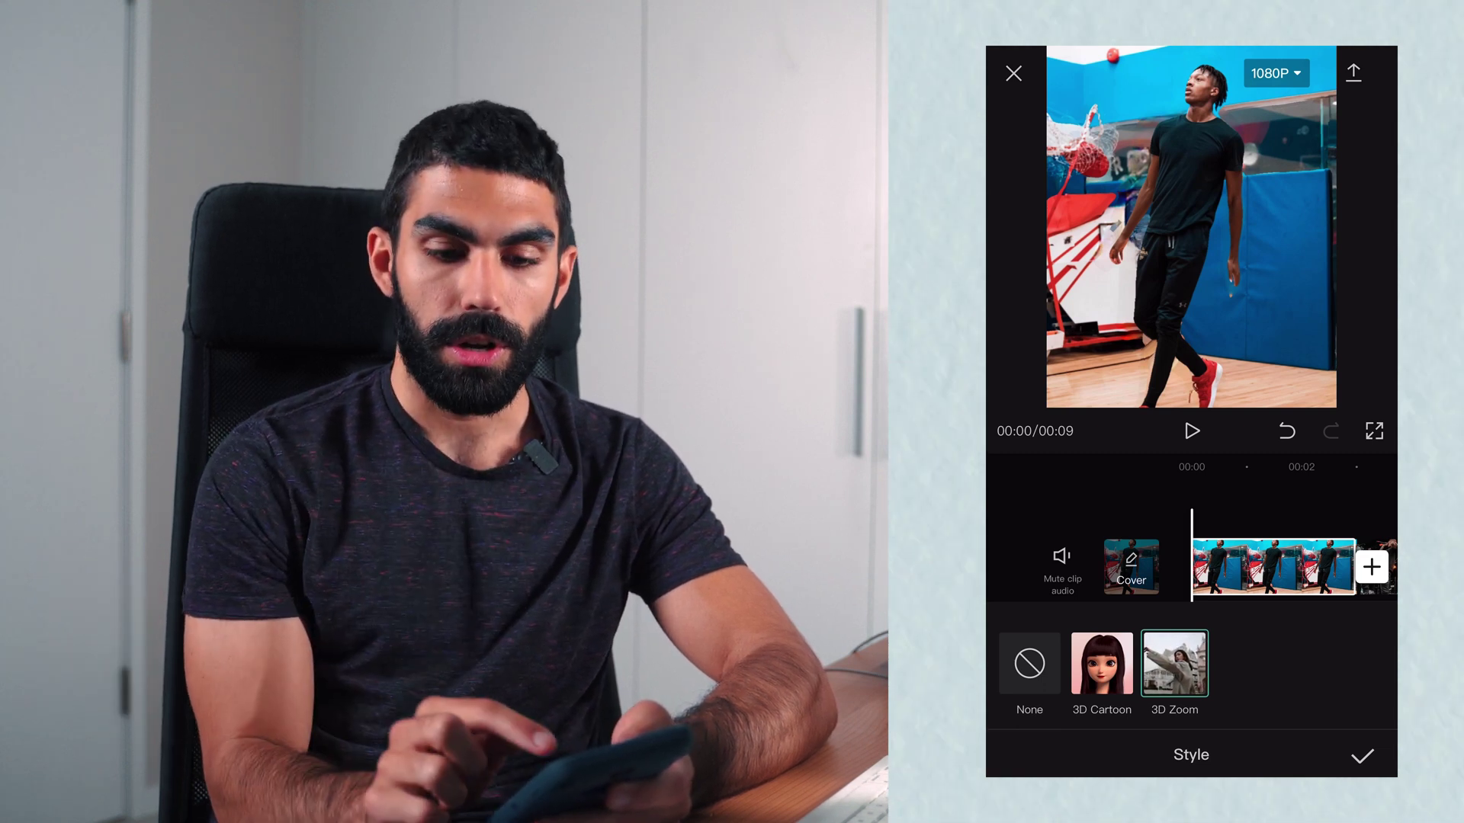
click(1193, 432)
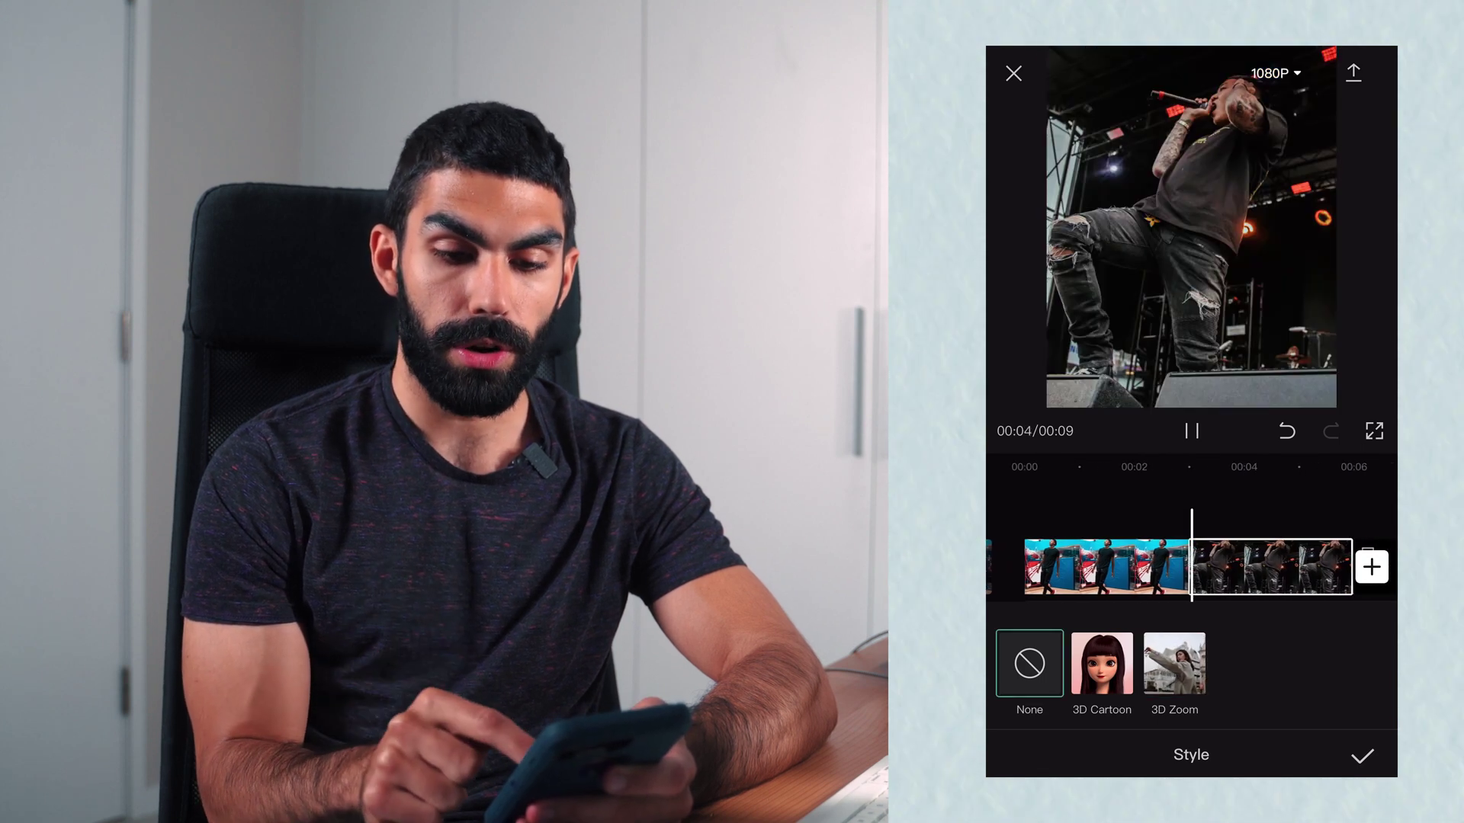
click(1192, 430)
click(1174, 663)
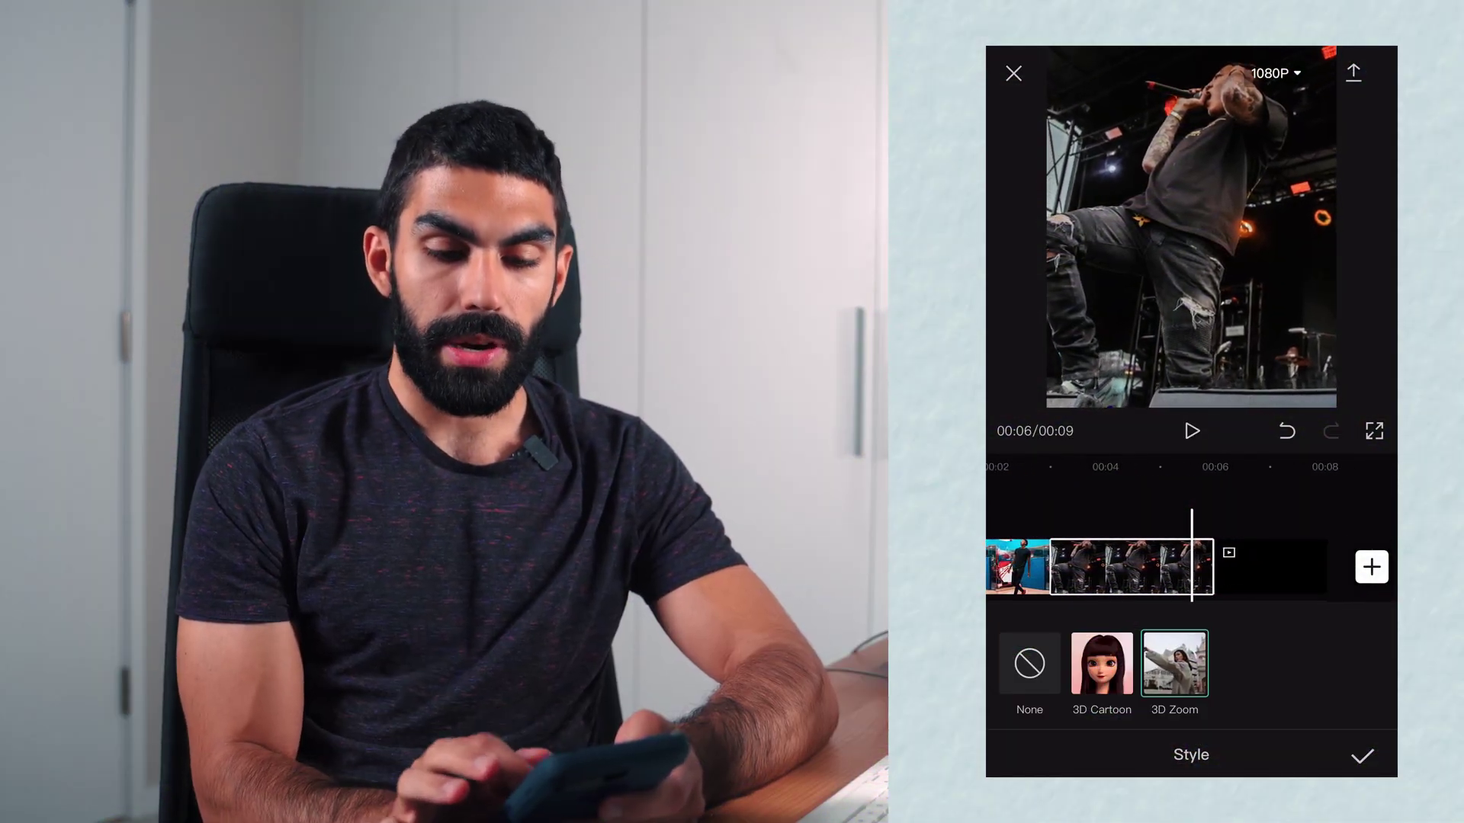
drag(1139, 567, 1244, 568)
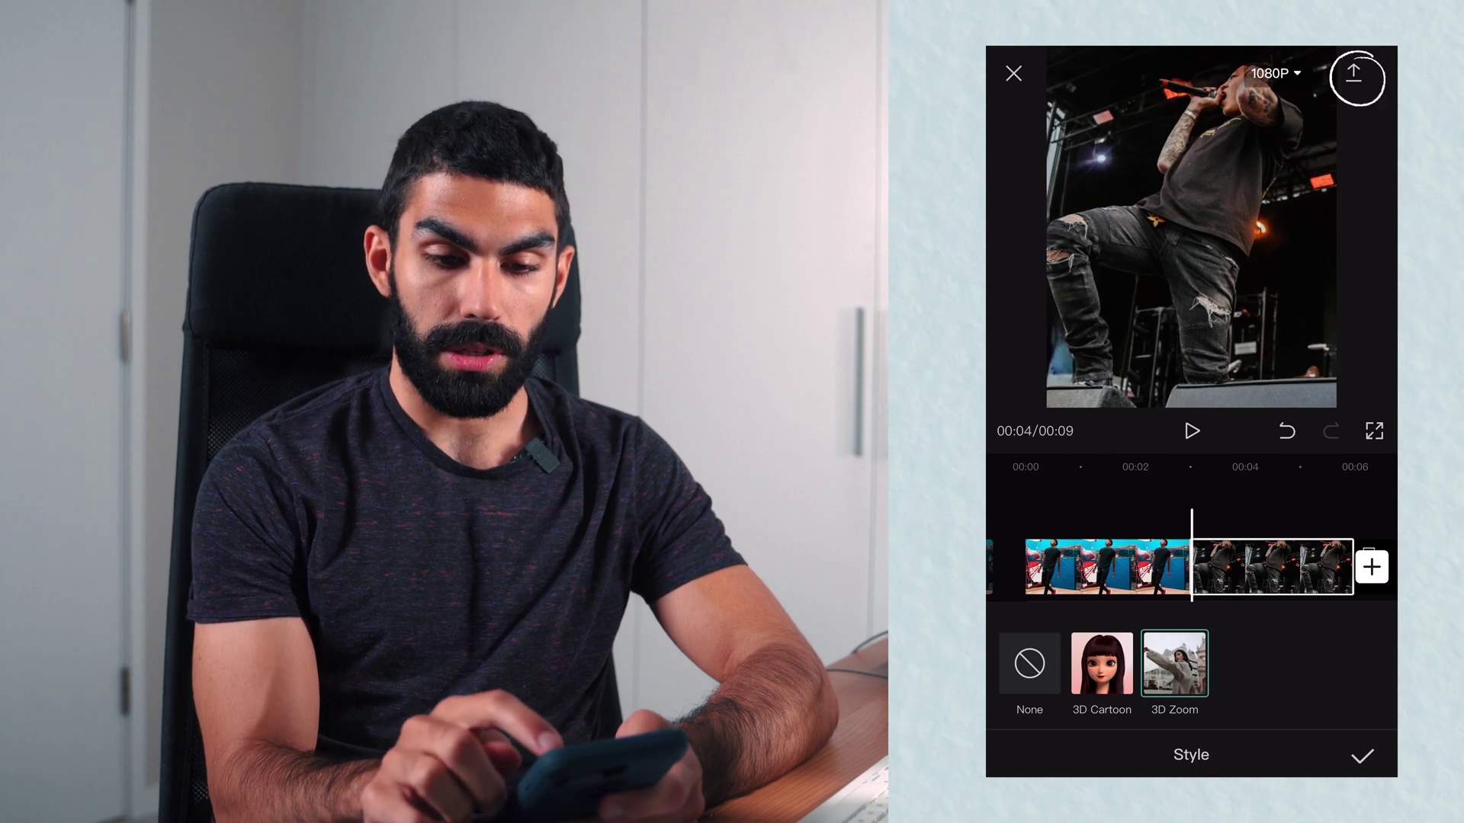
click(1355, 76)
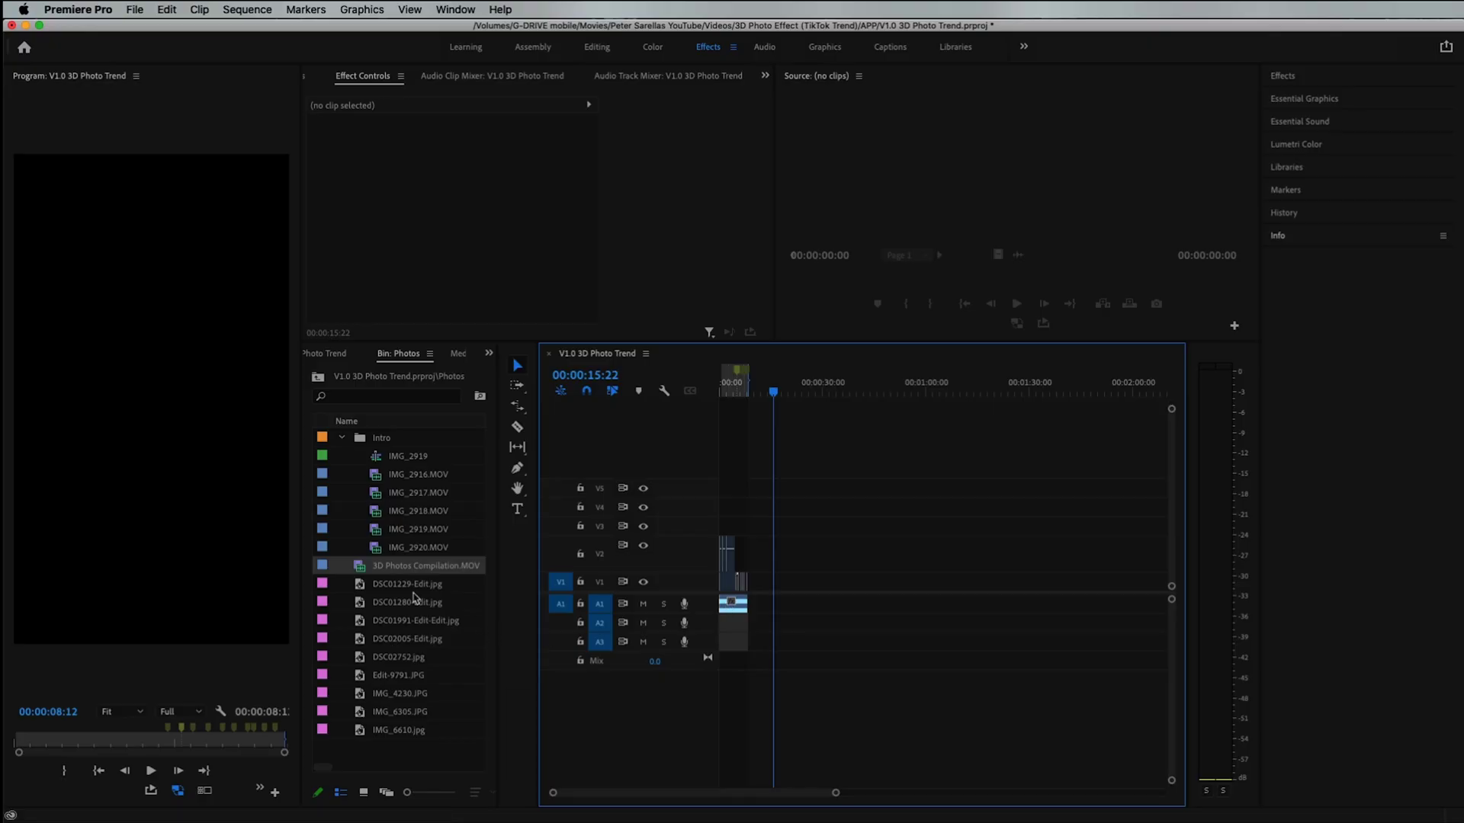
In Premiere Pro, place 3D Photos Compilation.MOV on V1 past the existing edit and run Scene Edit Detection, applying a cut at each detected cut point.
drag(359, 568, 801, 583)
right_click(810, 584)
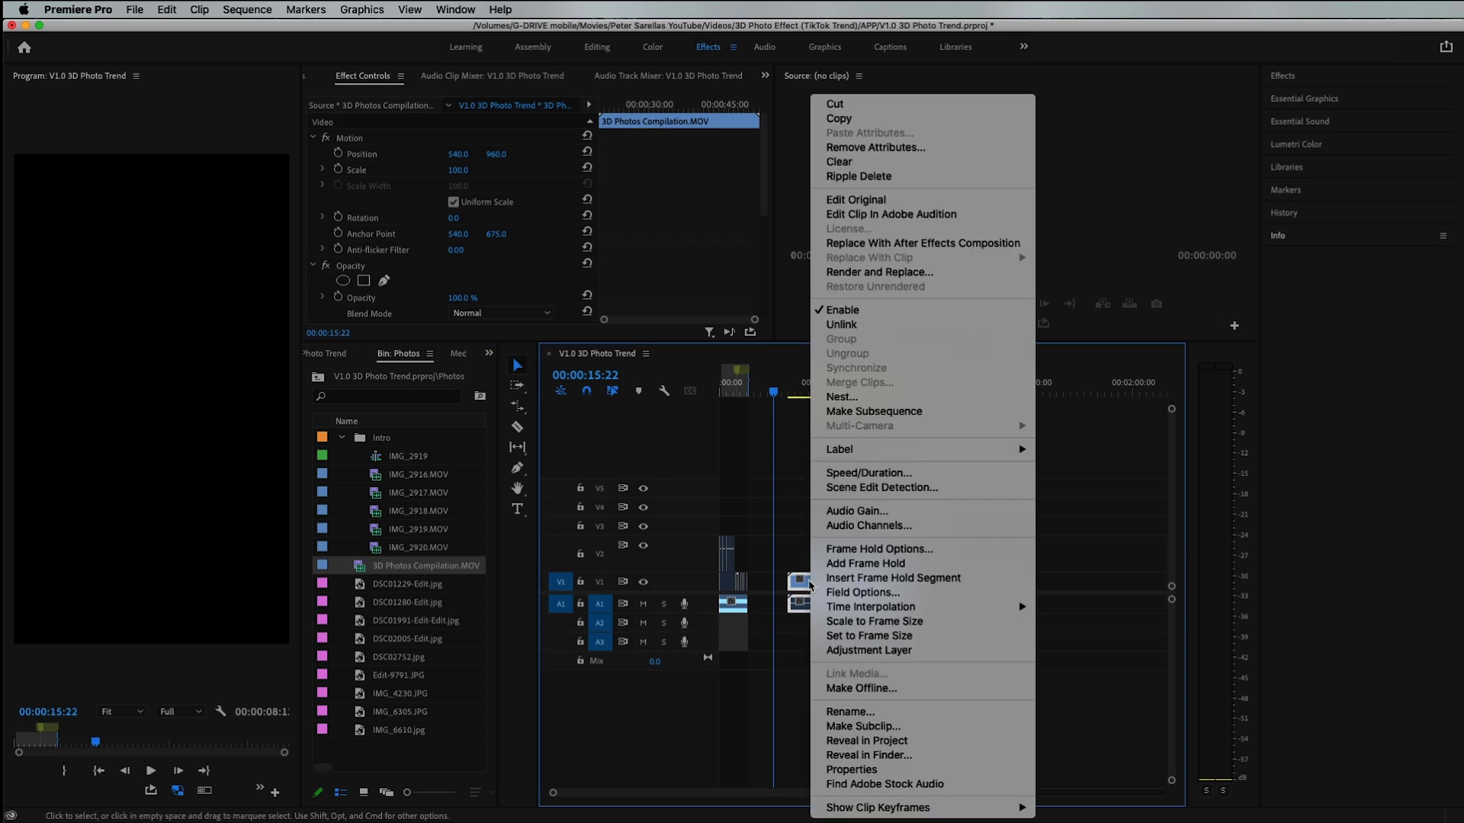
click(888, 488)
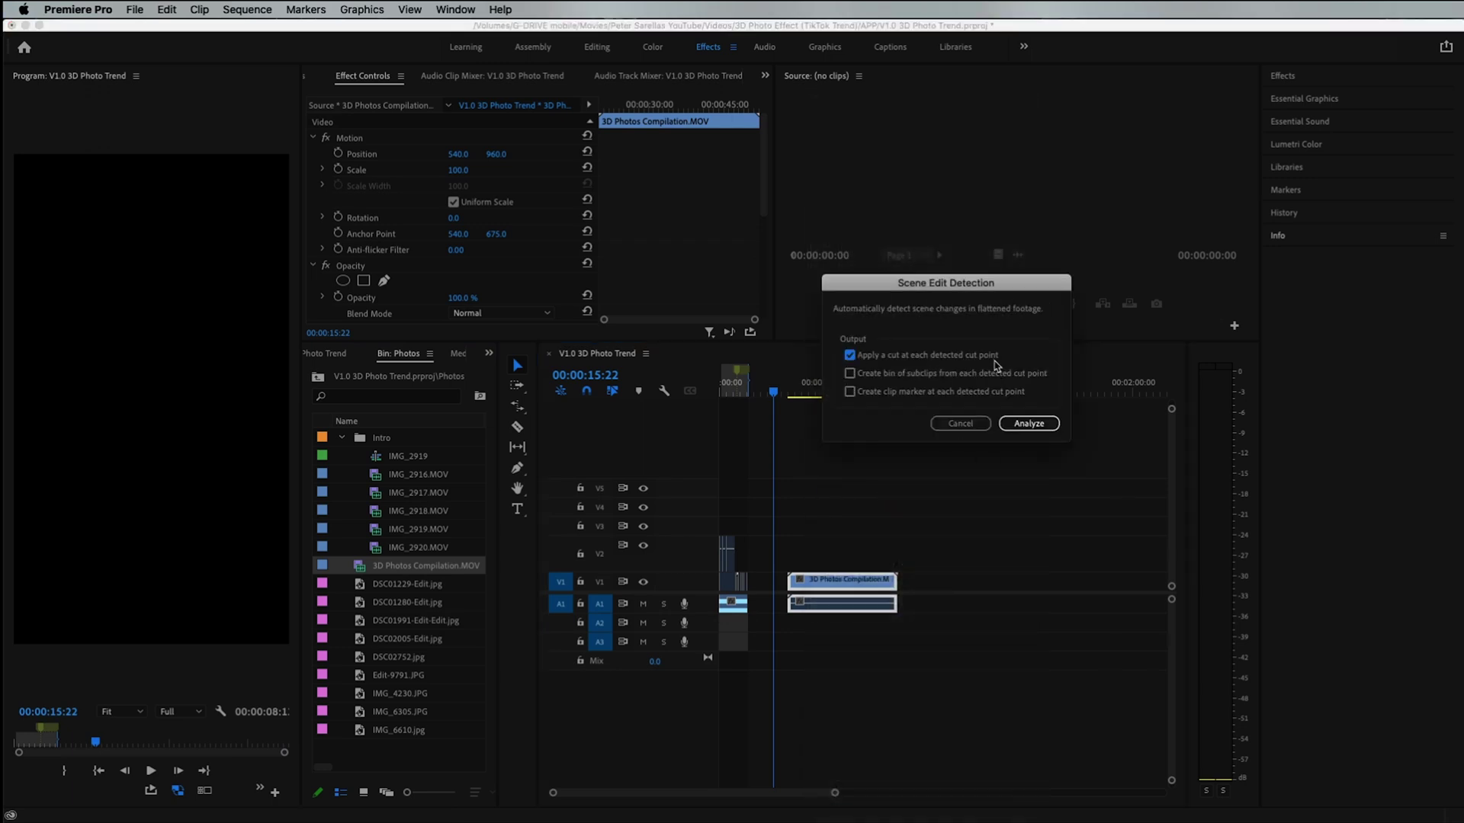
click(1029, 423)
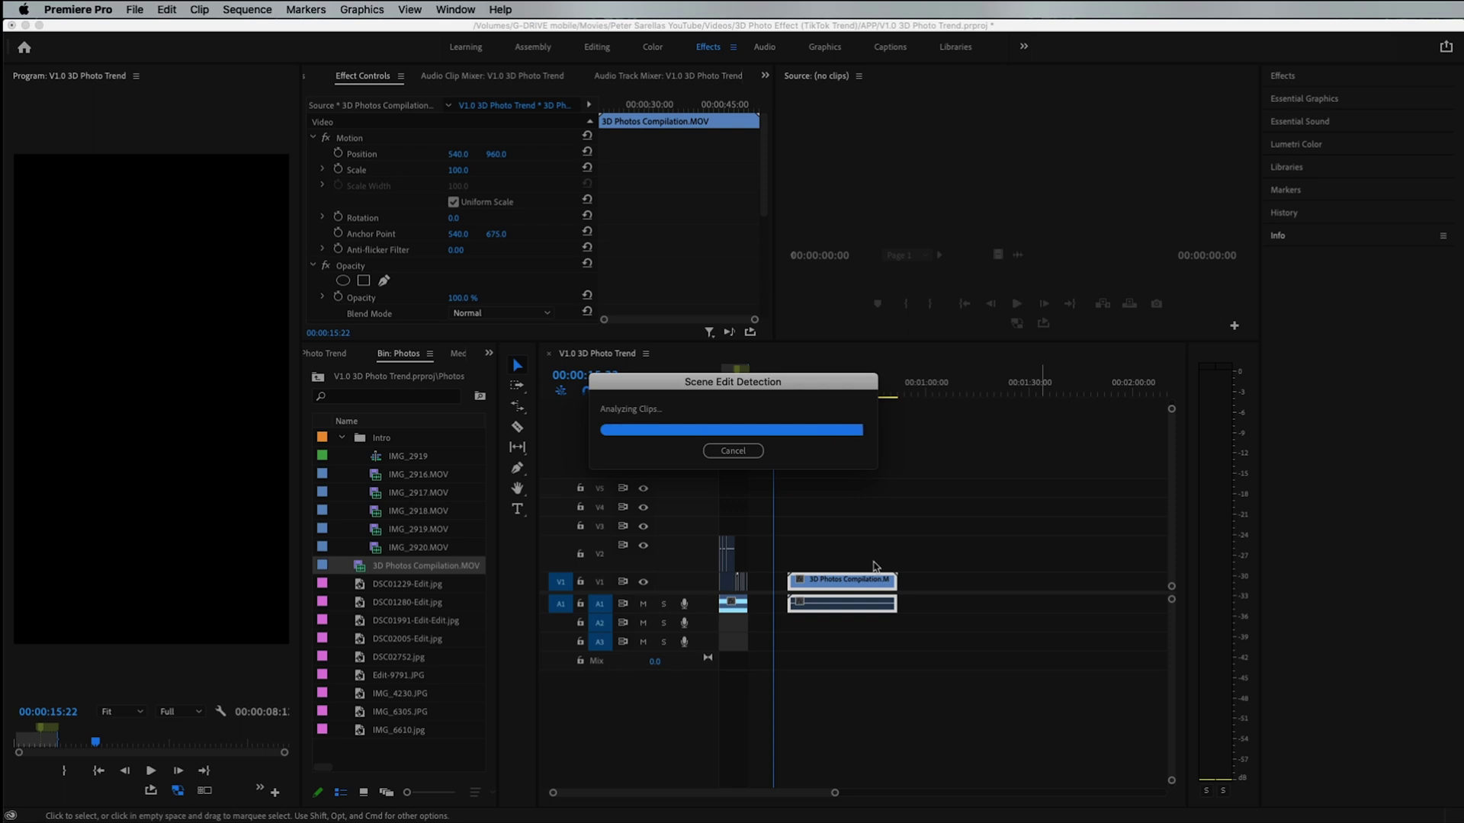
Play and scrub through the compilation footage to check where the detected cuts separate the photos.
click(793, 390)
key(equal)
key(equal)
click(931, 527)
click(938, 387)
key(space)
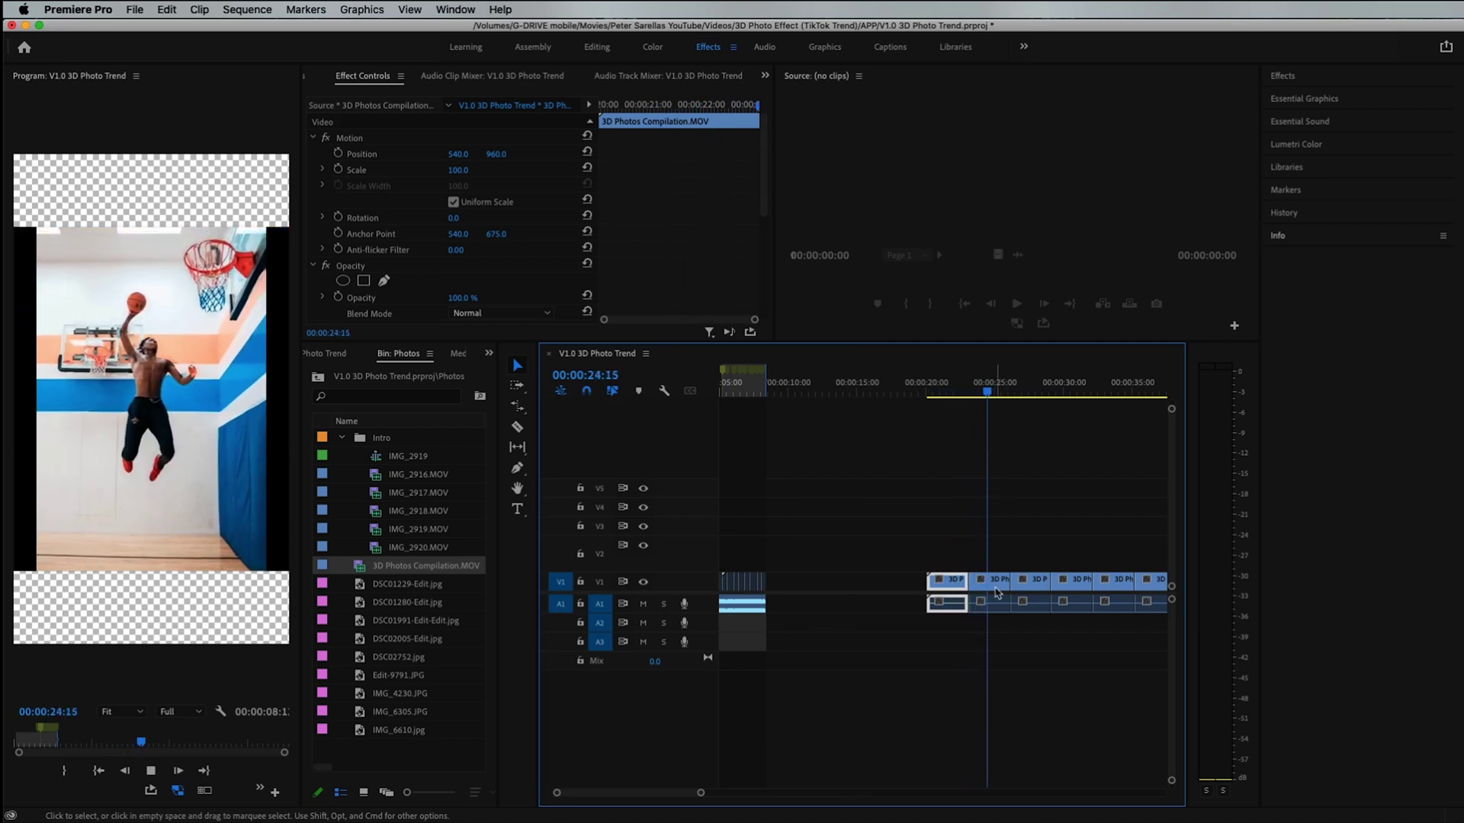
key(minus)
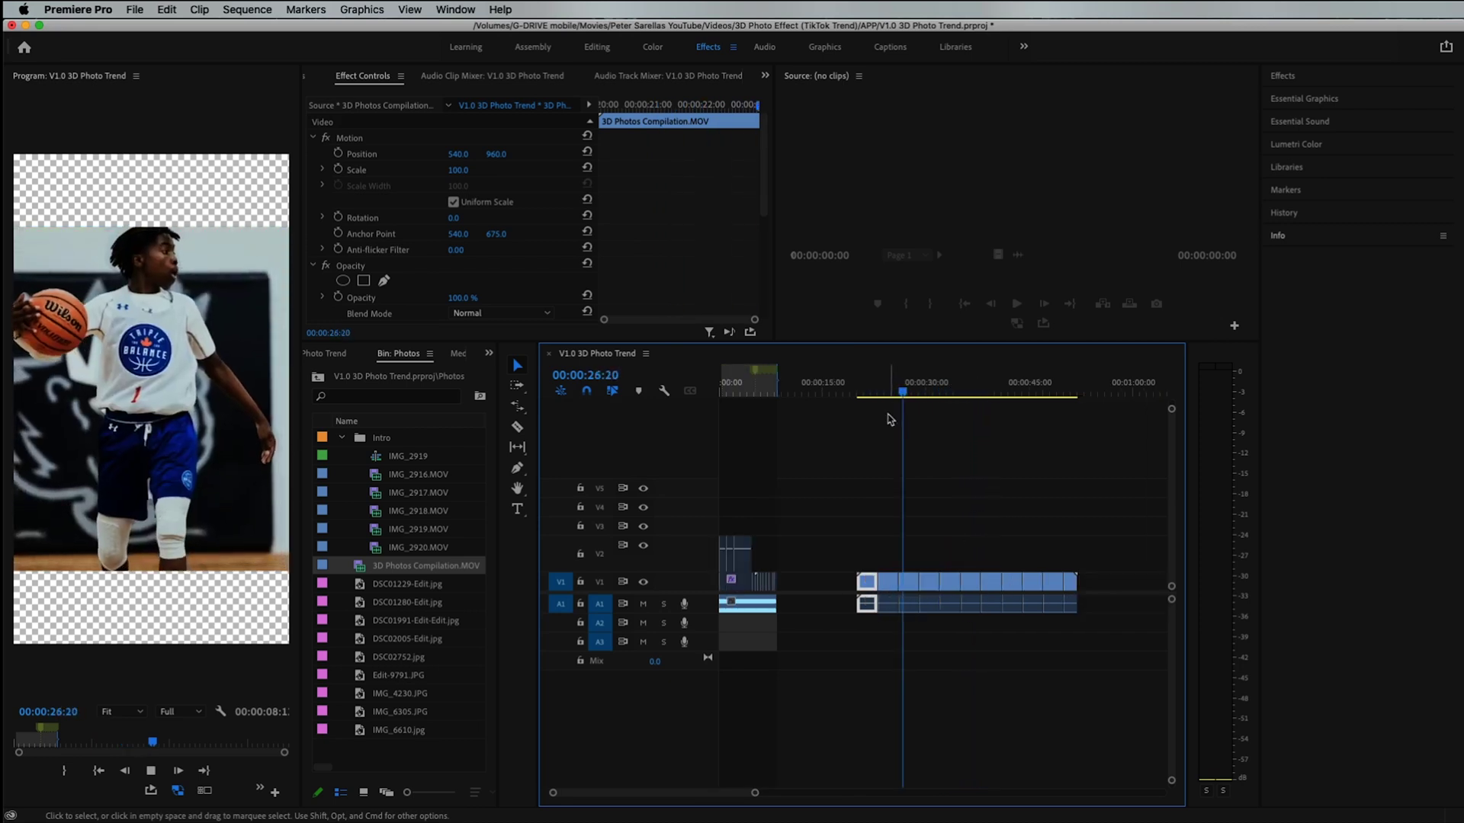
click(882, 391)
key(minus)
key(equal)
drag(905, 391, 862, 390)
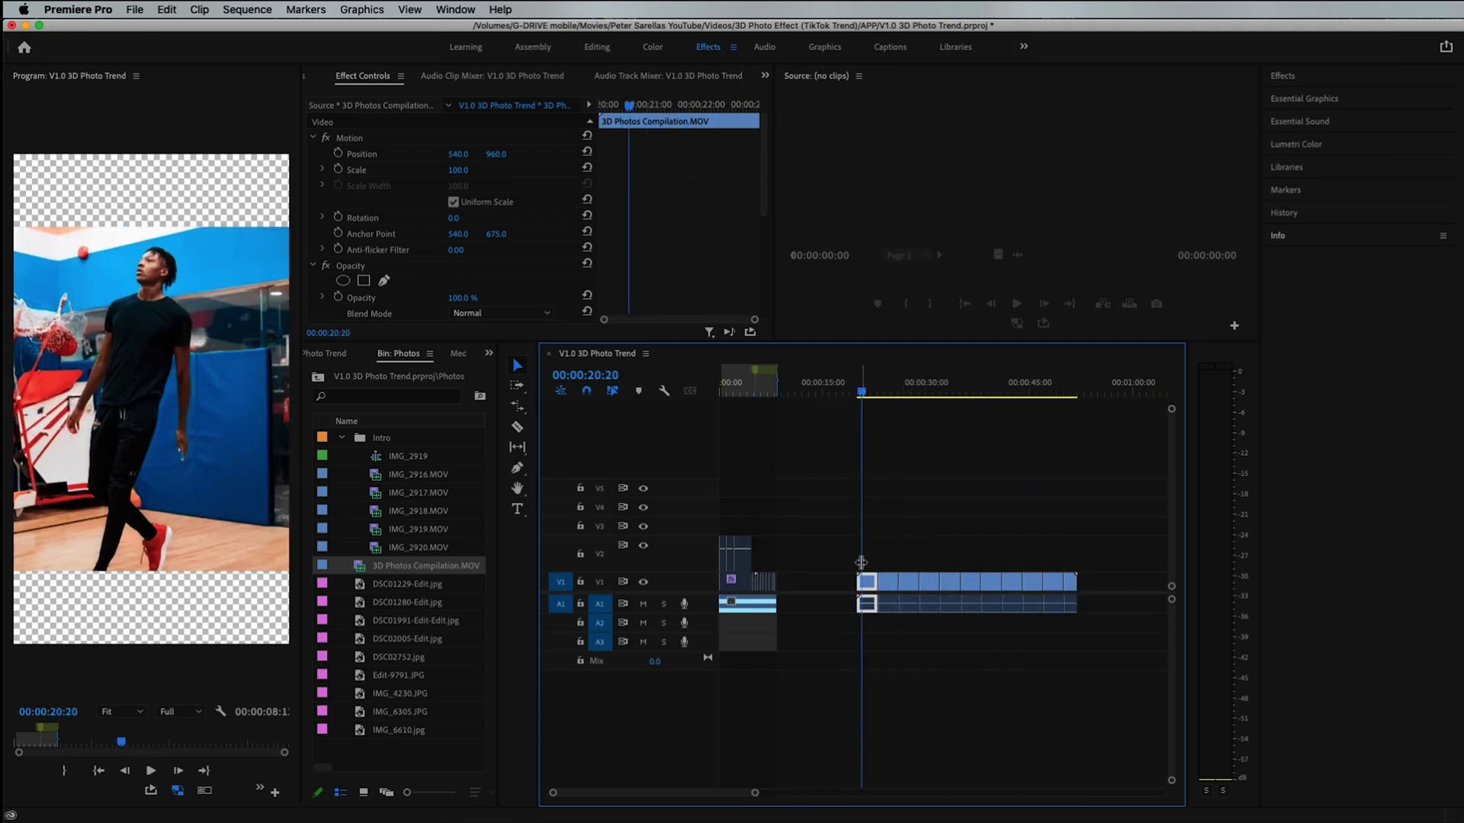
Remove the audio from all the compilation clips, keeping only their video.
drag(850, 560, 1092, 608)
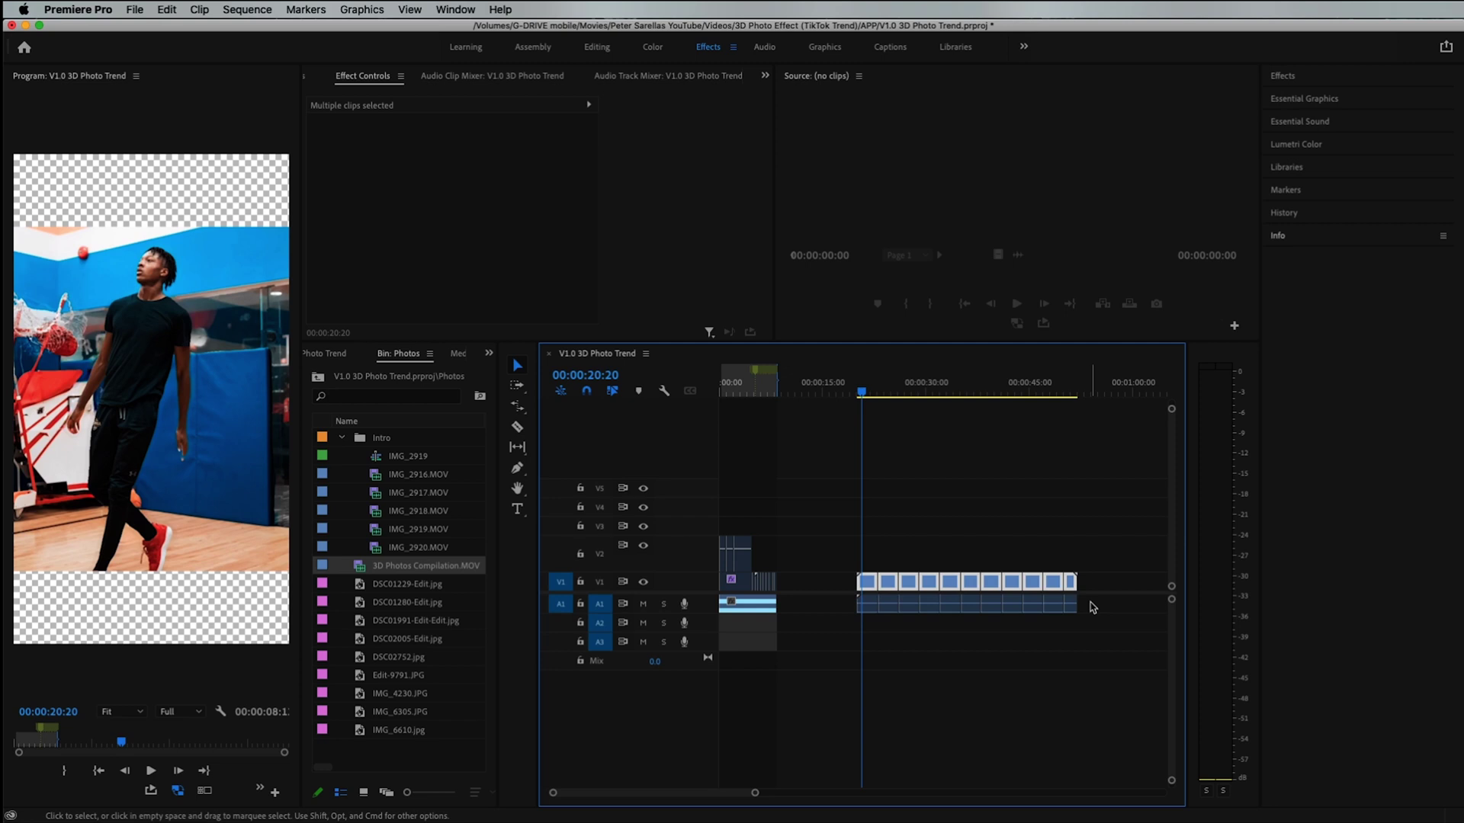
drag(870, 606, 887, 612)
key(=)
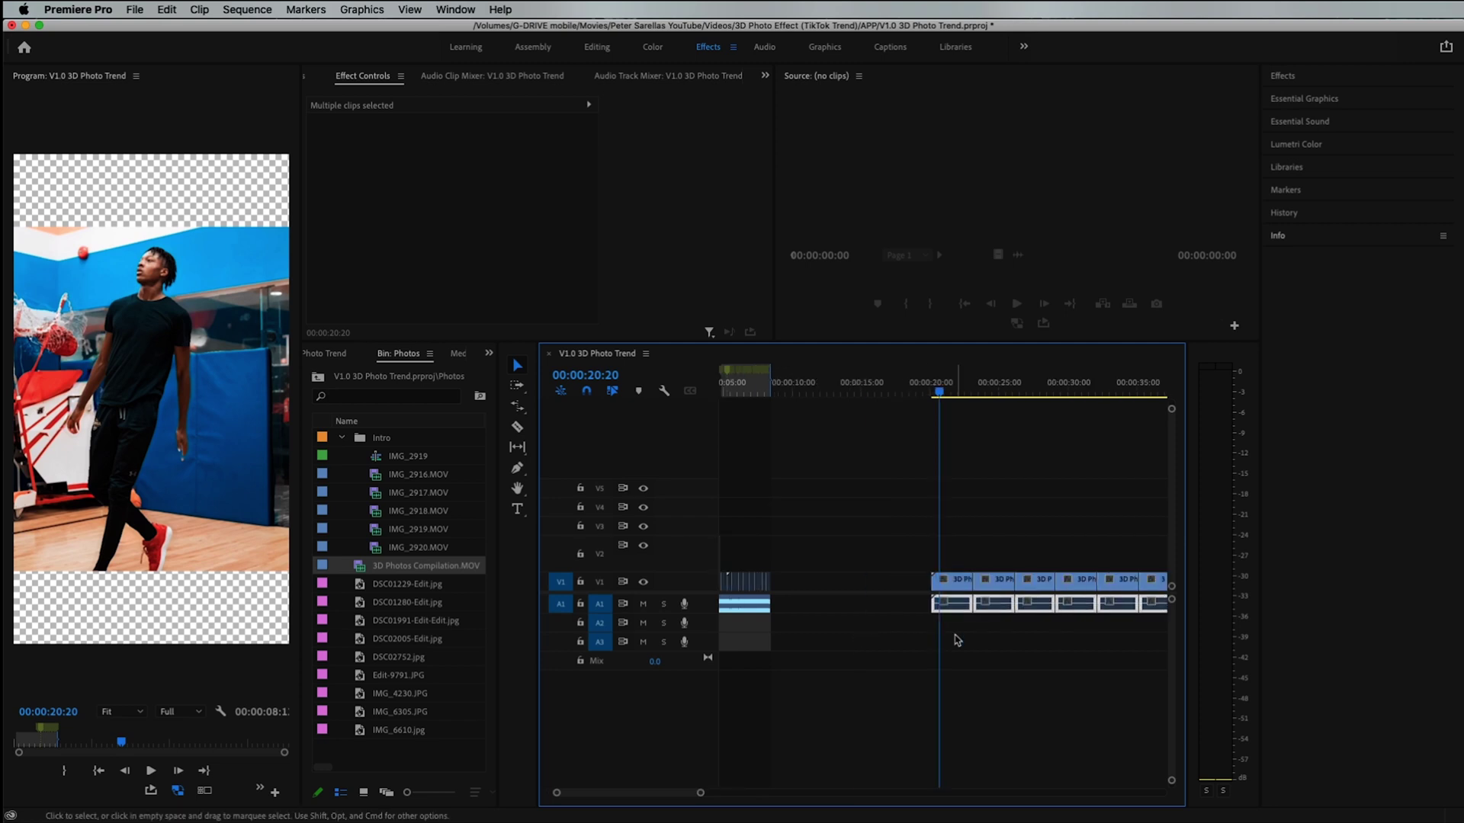
Move the first compilation clip onto V2, starting directly where the intro clip ends.
click(948, 581)
drag(948, 581, 766, 556)
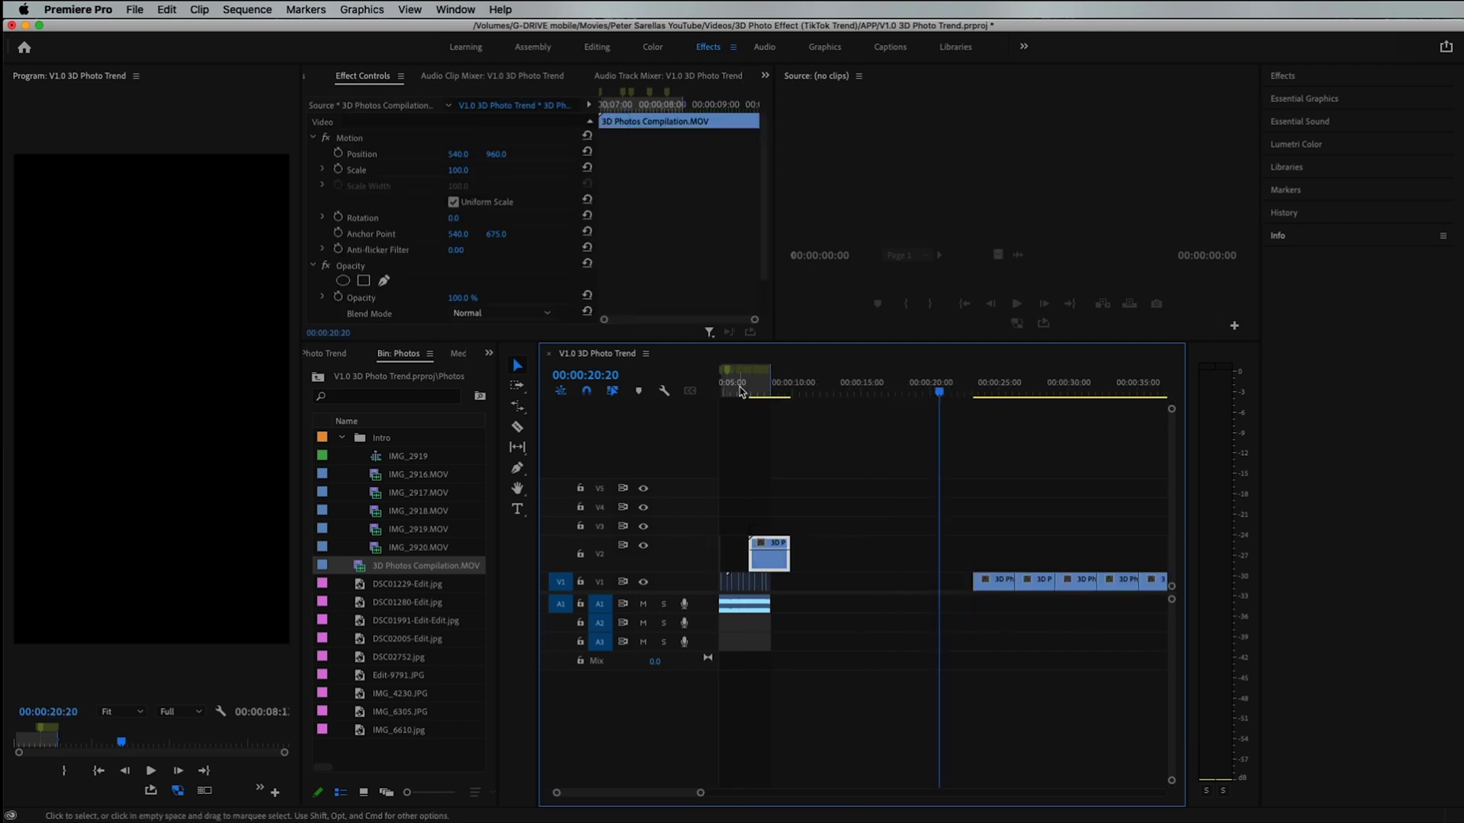
click(739, 392)
key(=)
drag(958, 560, 911, 564)
key(=)
click(883, 467)
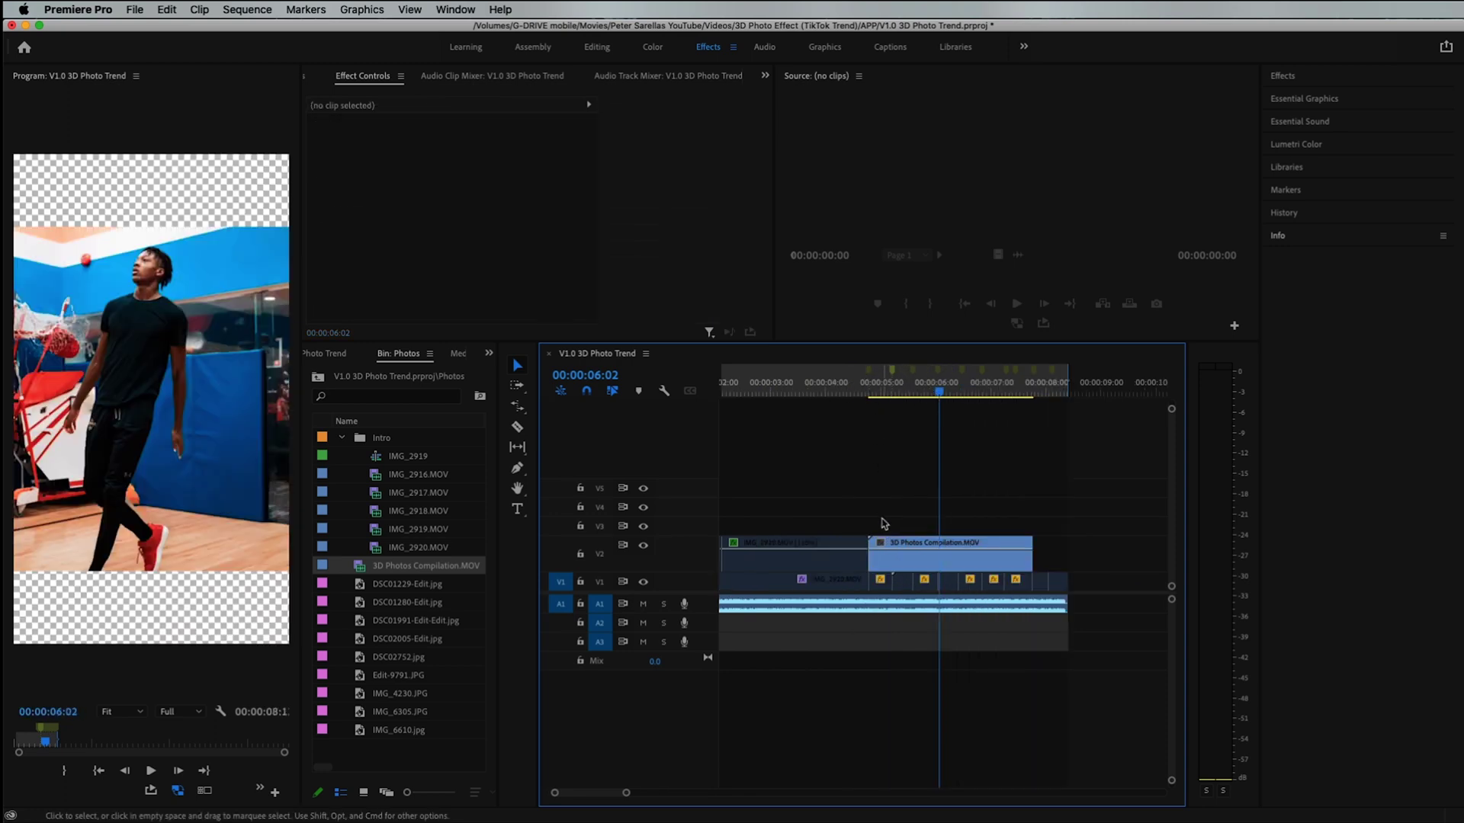
Shorten the first photo clip on V2 with the Rate Stretch tool, bringing its speed to 230.77%.
click(908, 572)
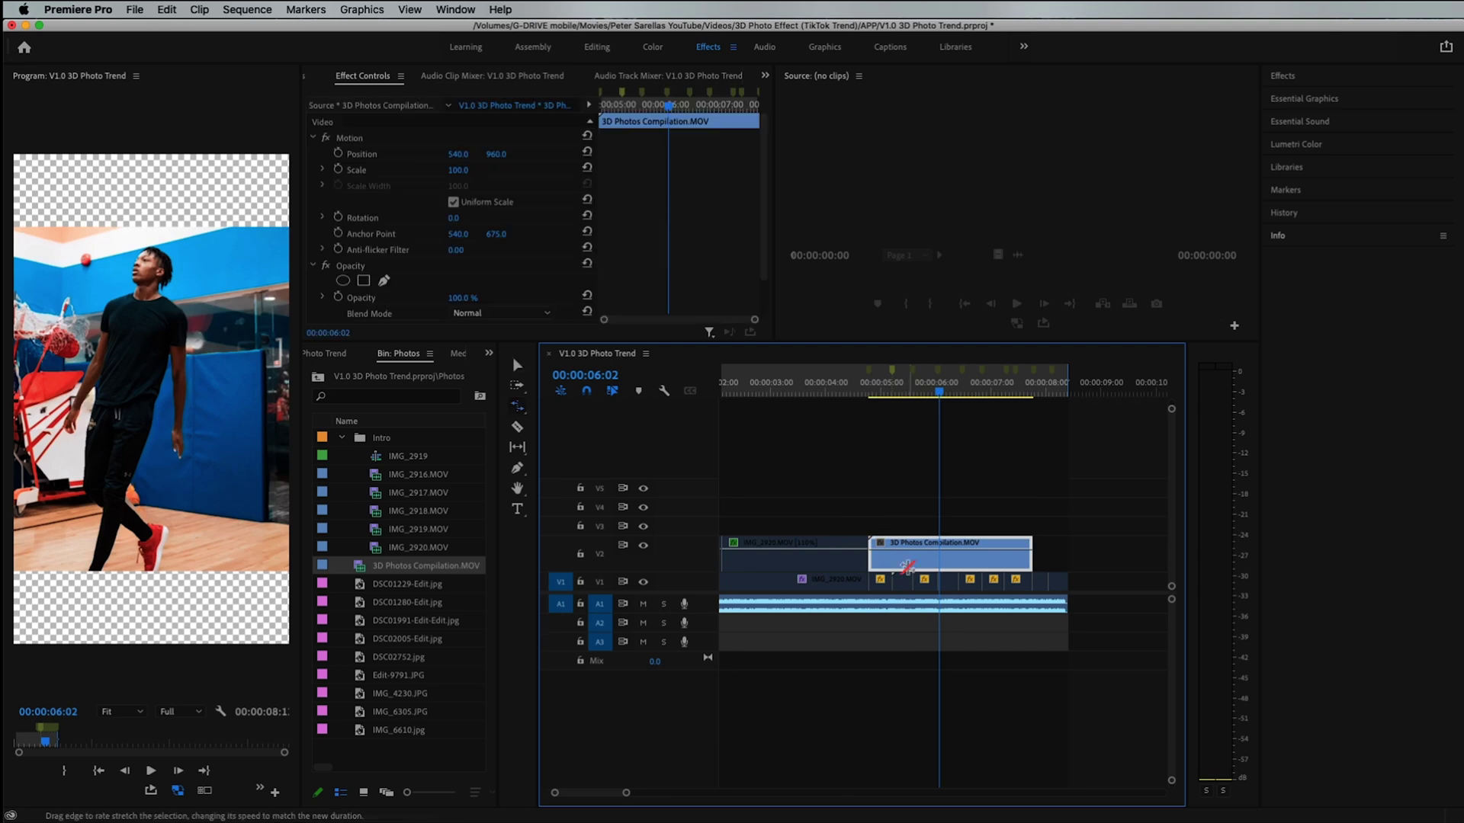
drag(1031, 557, 967, 553)
key(=)
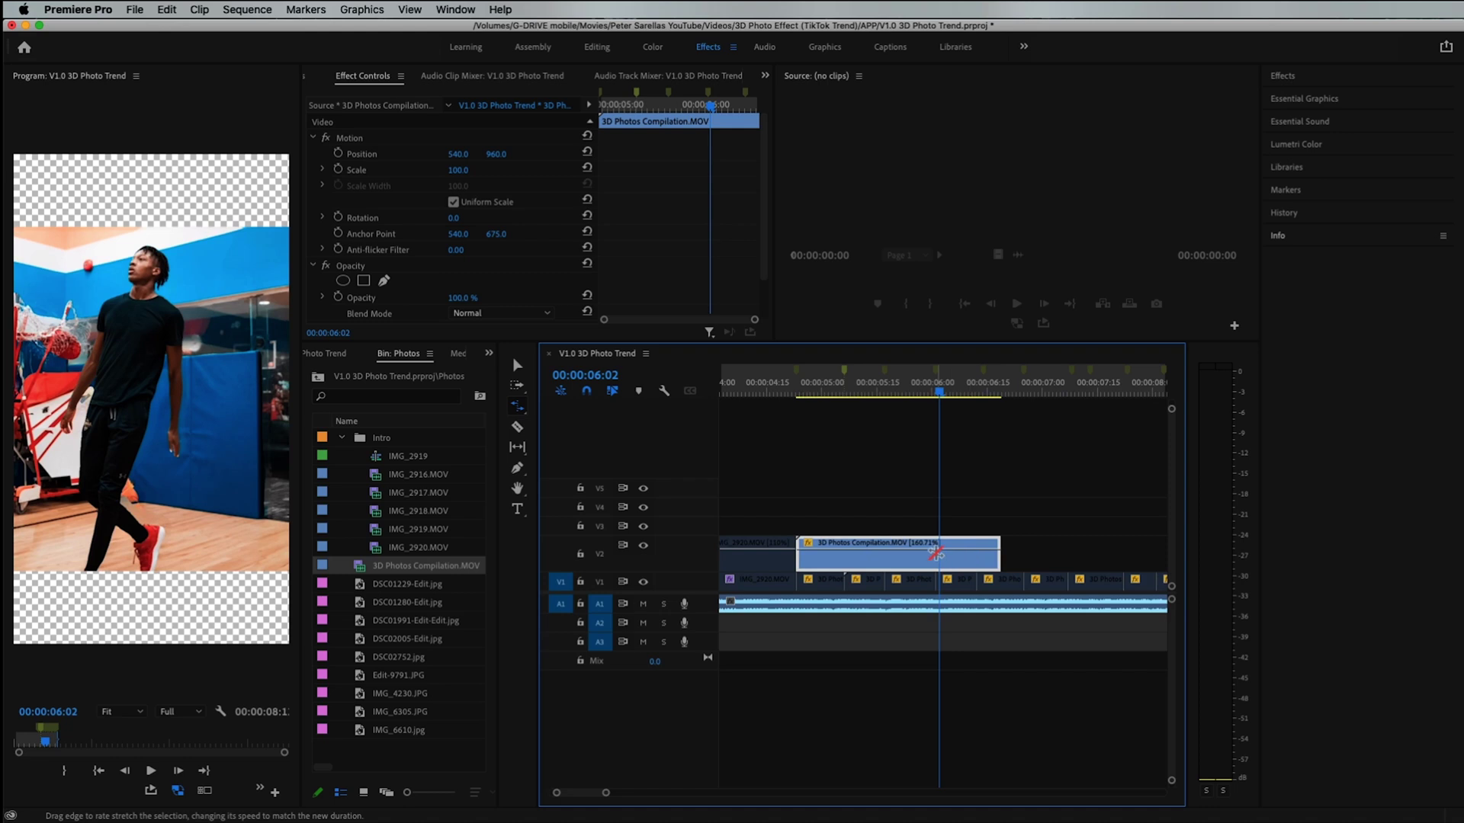
key(=)
key(minus)
drag(997, 556, 938, 556)
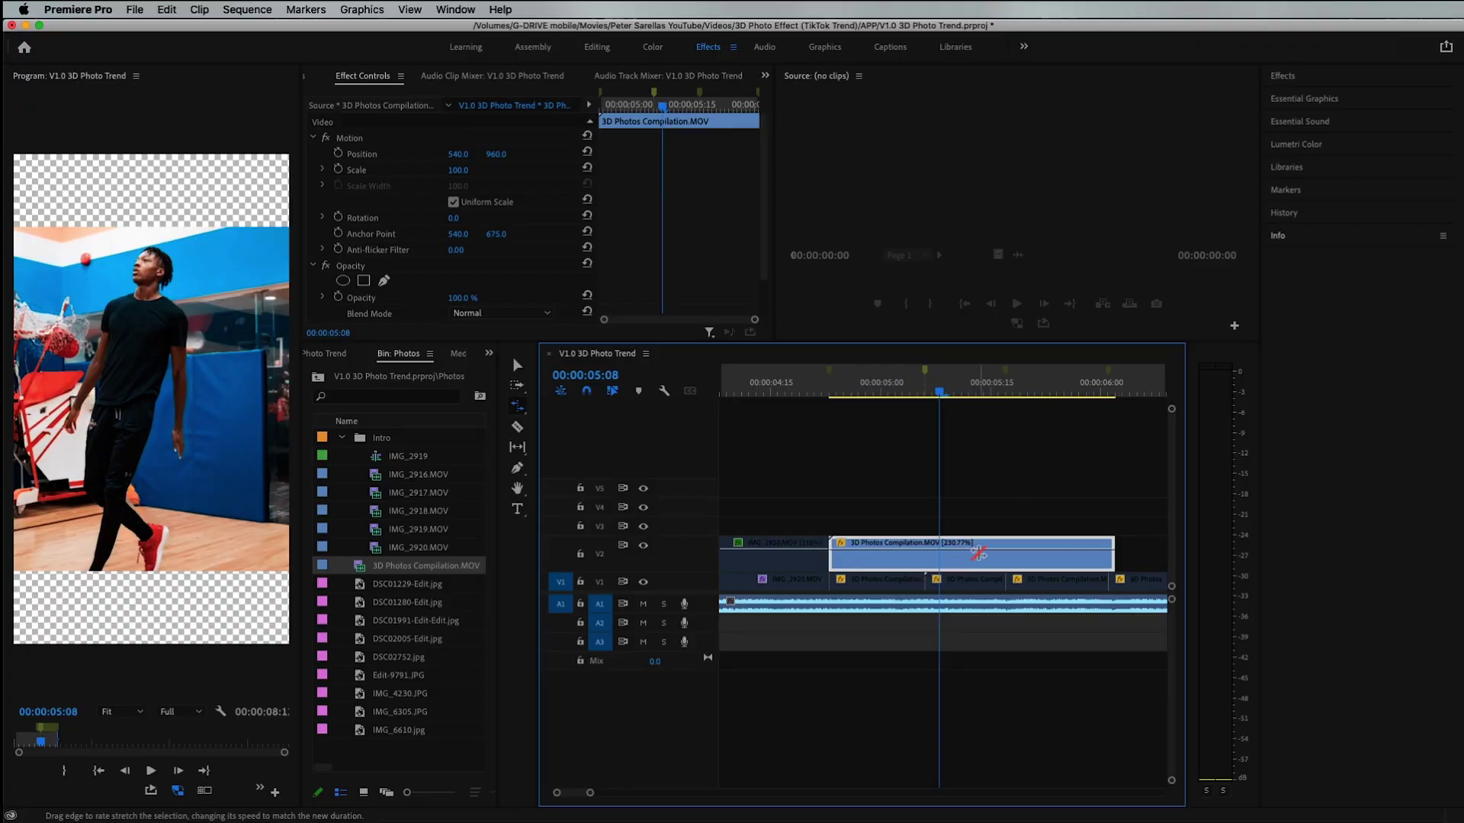
Cut the first photo clip at the next beat marker and delete the remainder.
click(927, 547)
key(v)
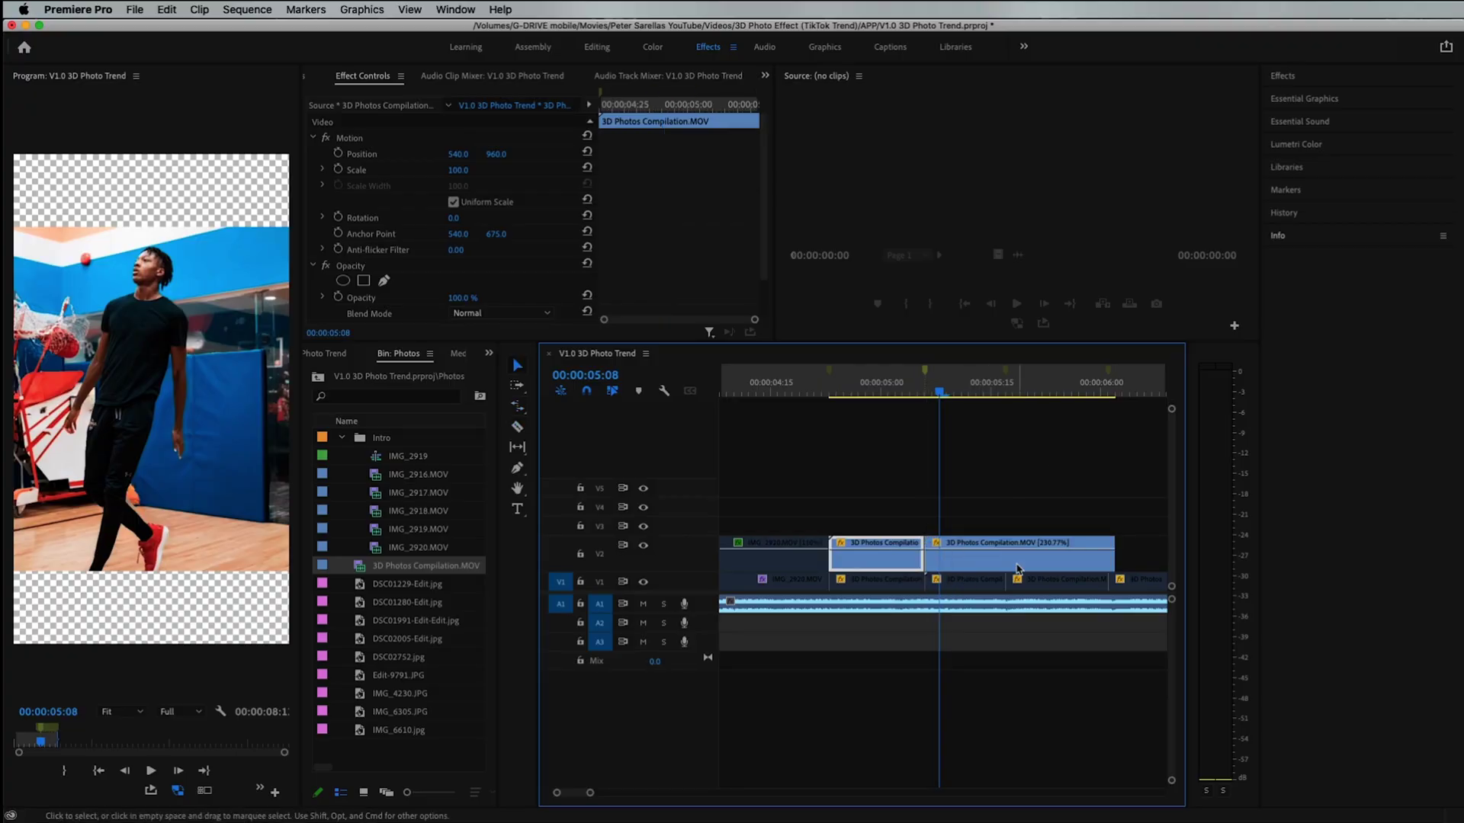
click(1009, 565)
key(Delete)
key(minus)
Set the first photo clip's scale to 143 so it fills the vertical frame, and play it back.
click(907, 391)
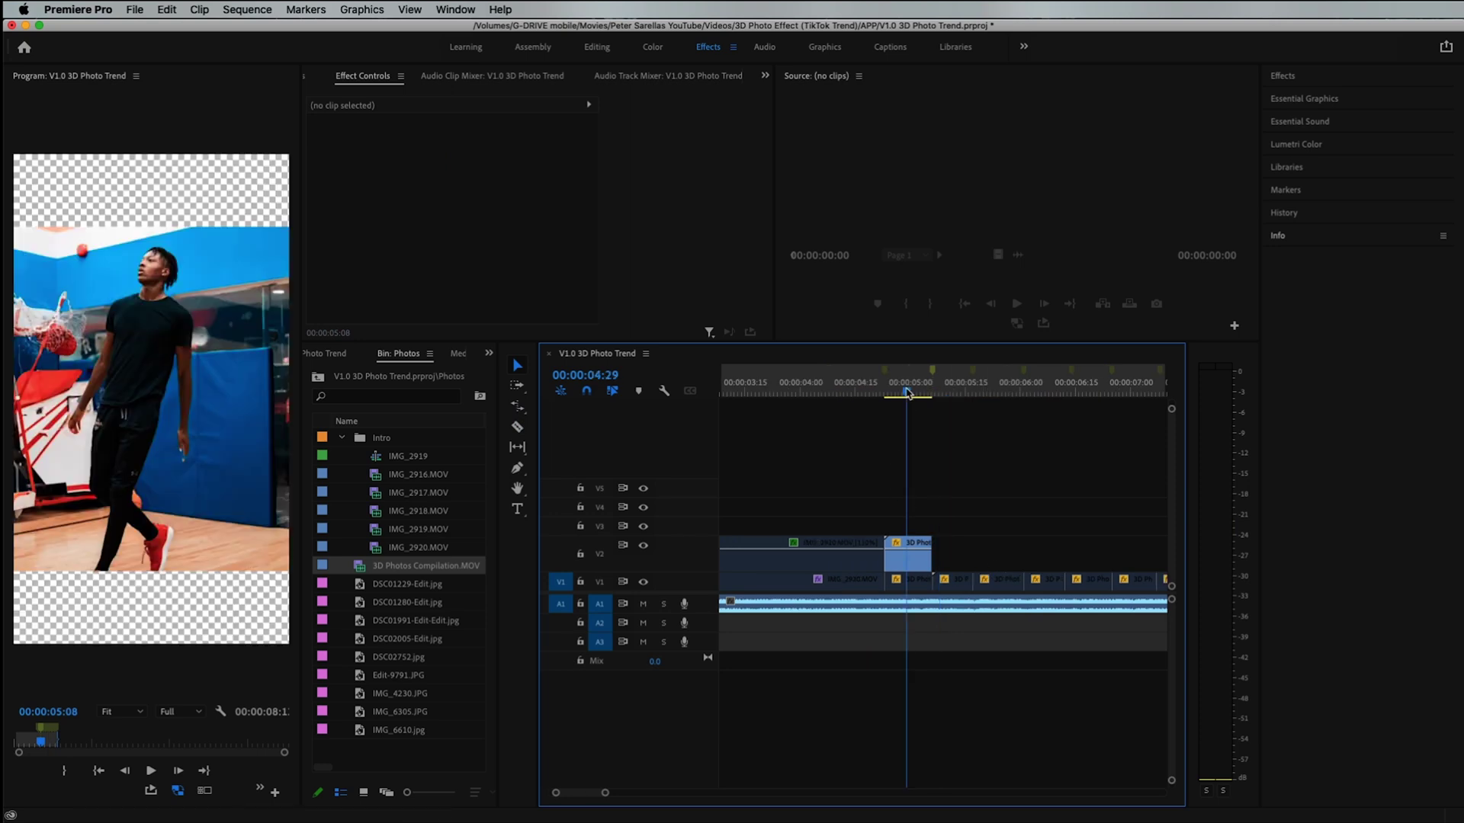
key(d)
key(minus)
key(minus)
key(equal)
key(equal)
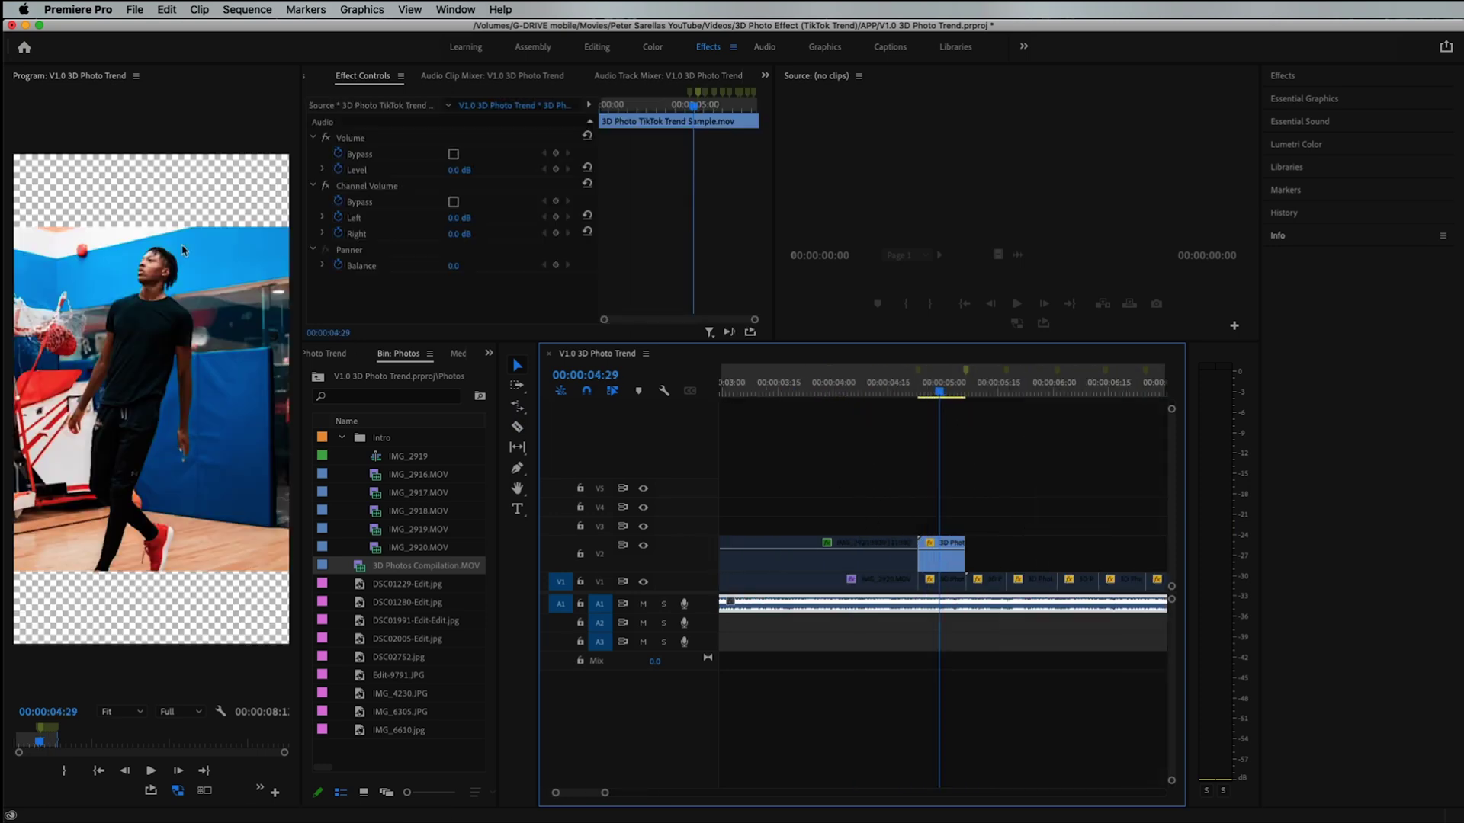
click(946, 558)
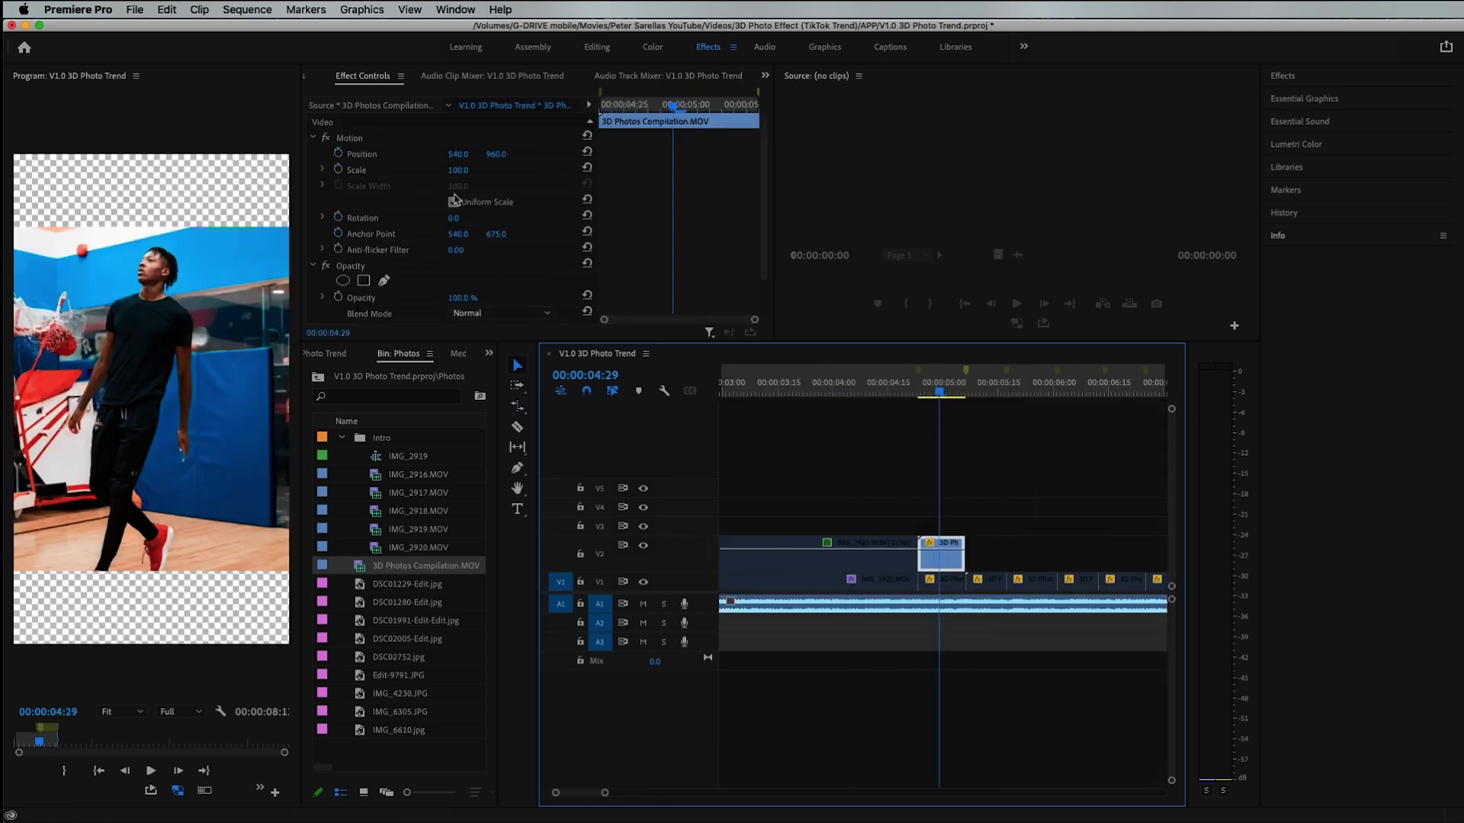
drag(449, 173, 484, 172)
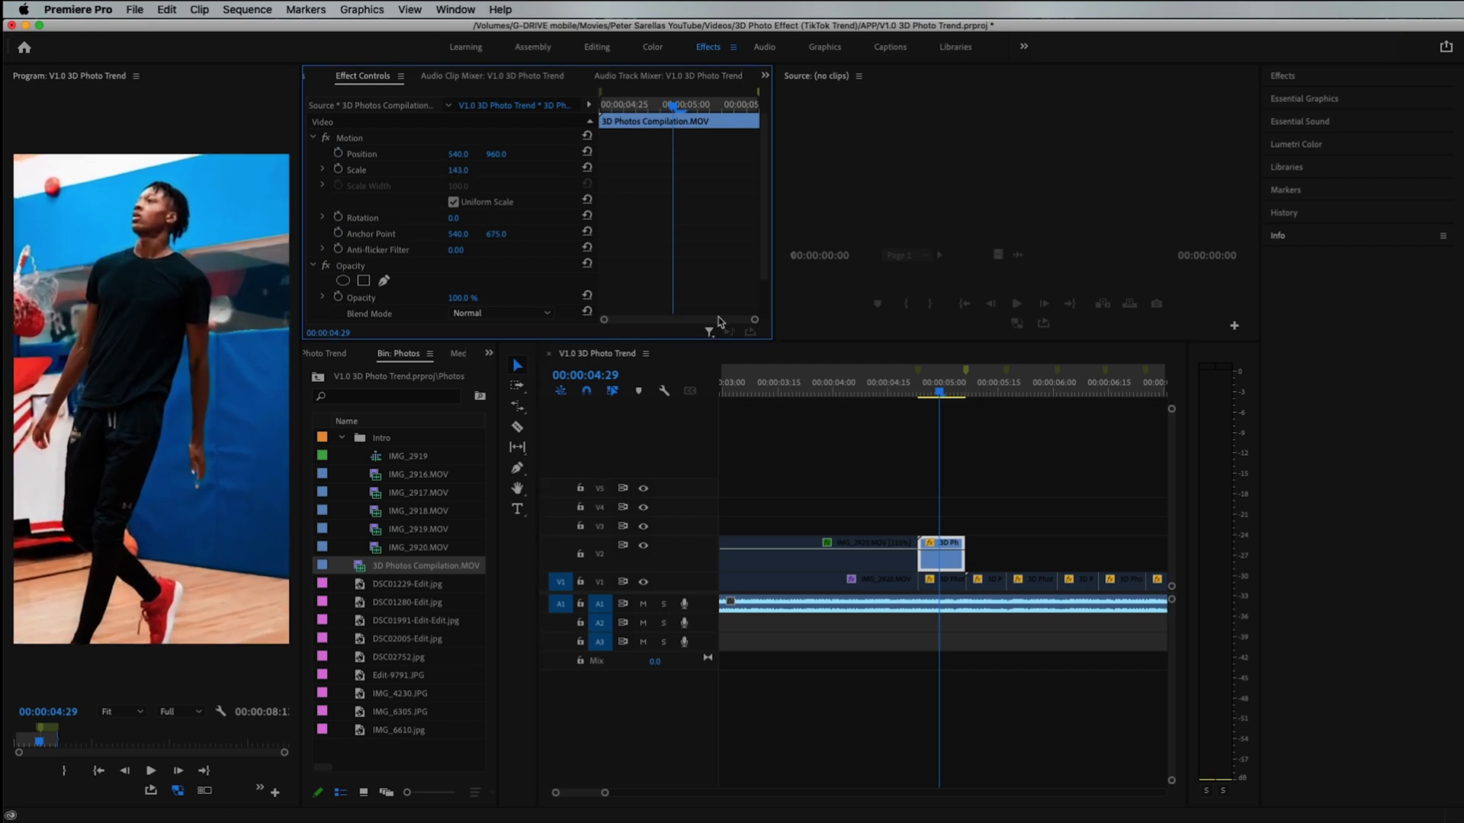
click(920, 391)
key(space)
key(space)
Move the concert photo clip from the compilation onto V2, directly after the first photo clip.
key(minus)
key(minus)
key(minus)
key(minus)
drag(947, 393, 947, 393)
key(equal)
key(minus)
click(946, 580)
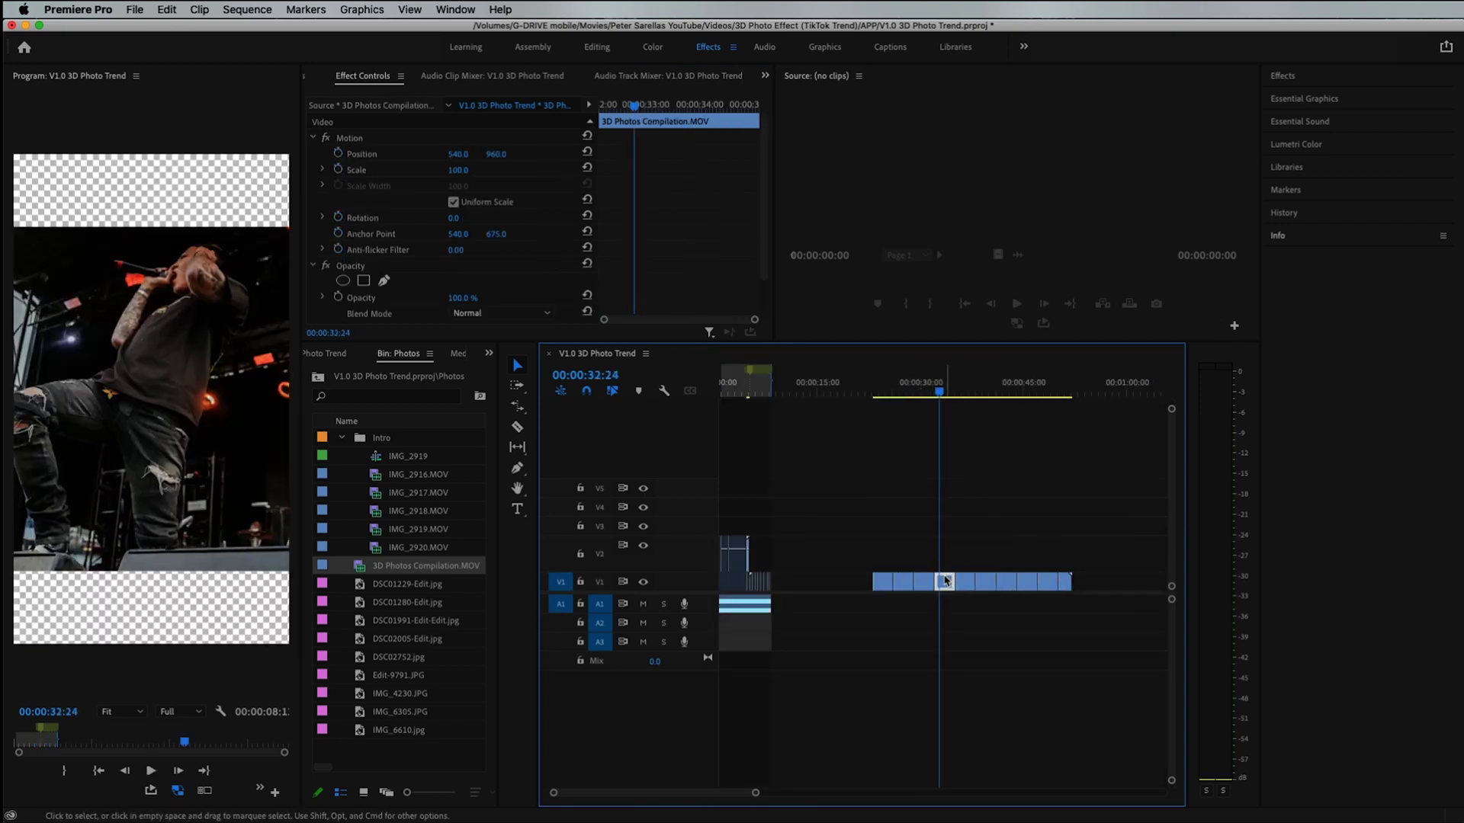
drag(945, 580, 895, 562)
click(765, 394)
key(equal)
key(equal)
key(equal)
Rate-stretch the concert photo clip to a speed of 272.73%.
drag(985, 556, 911, 556)
click(864, 391)
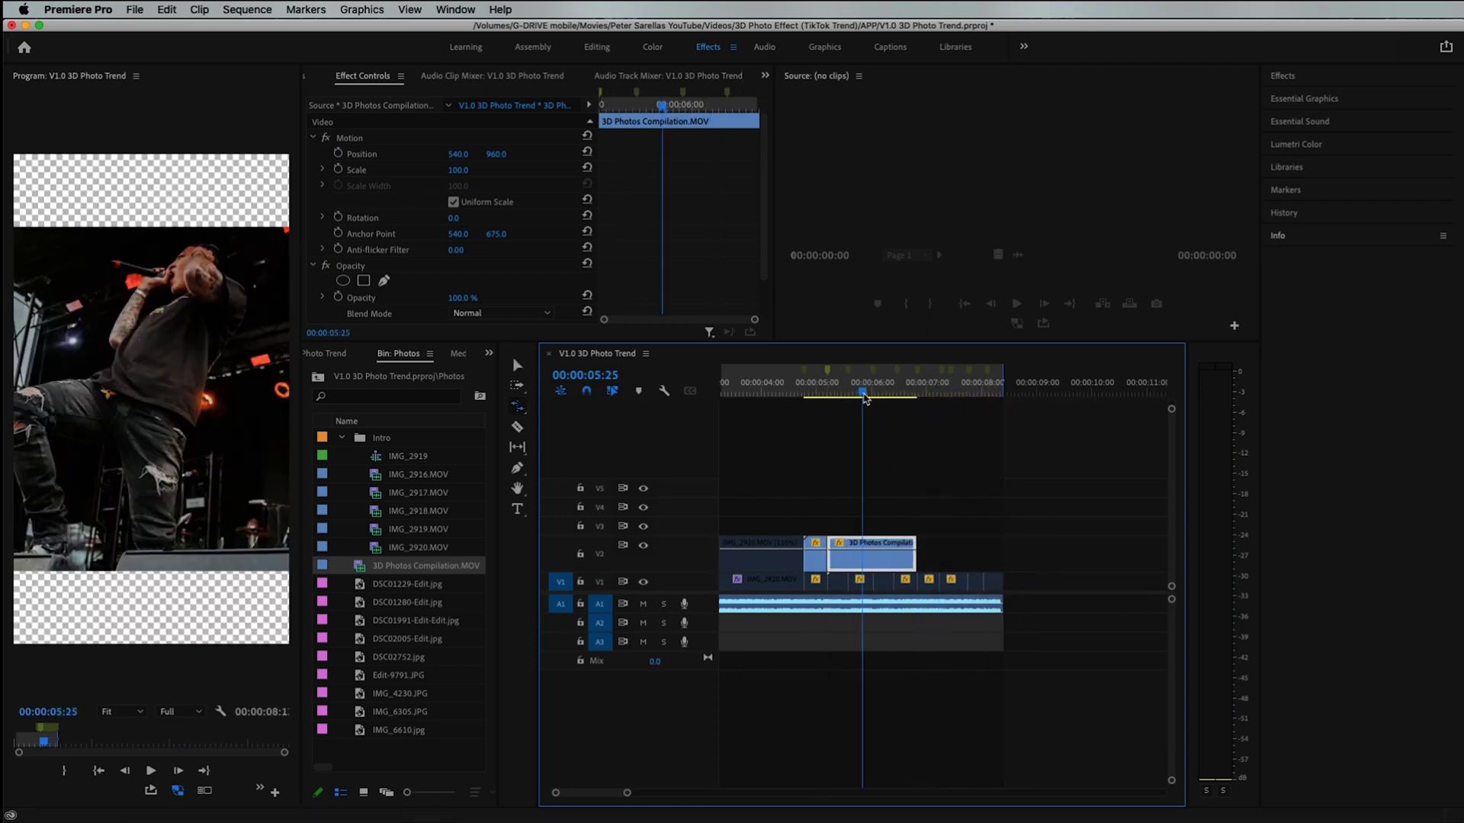
key(=)
drag(1046, 560, 992, 554)
Cut the concert photo clip at the next beat marker and delete the part beyond it.
key(=)
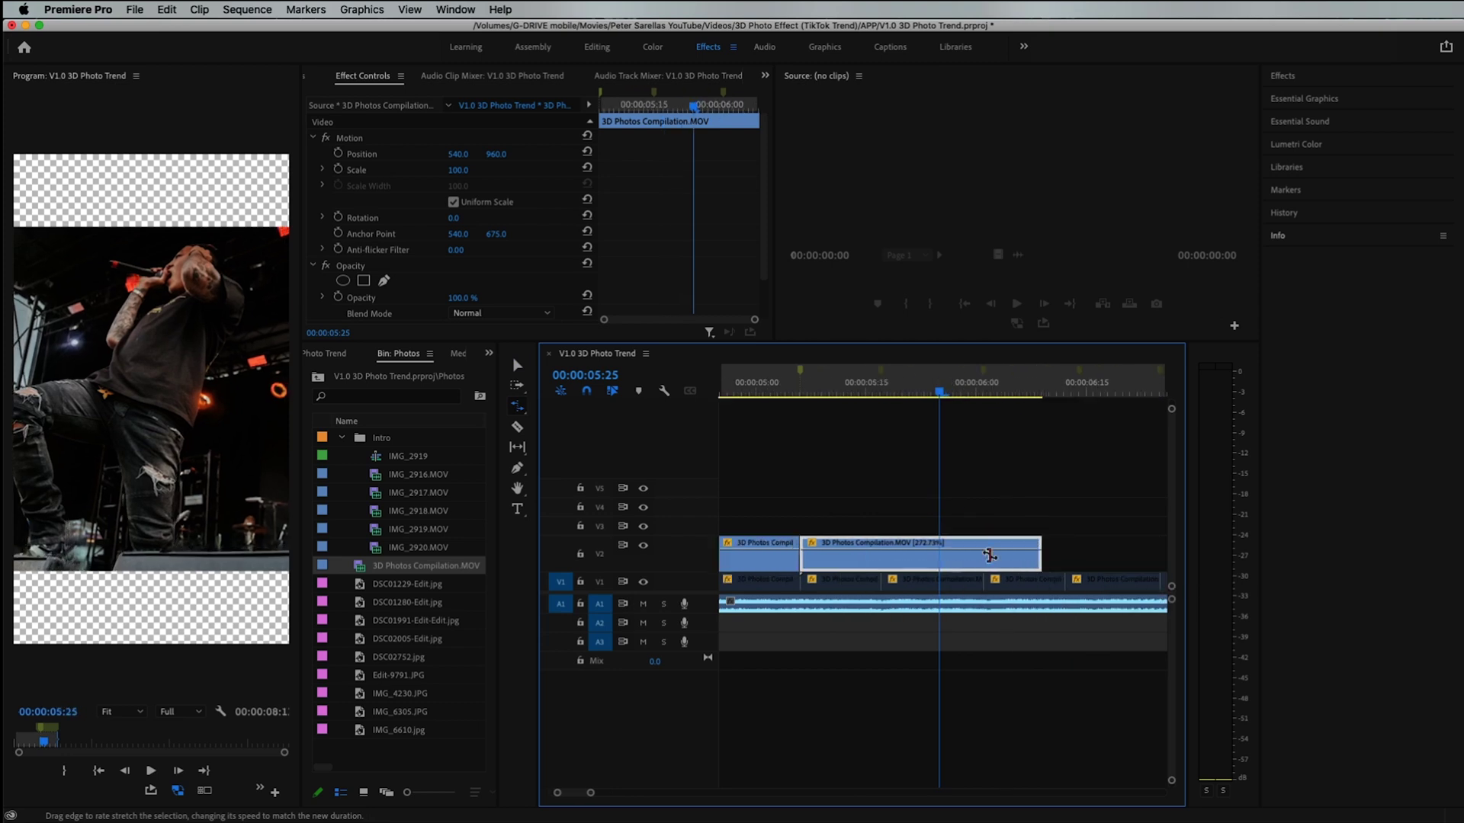
click(889, 550)
key(v)
click(924, 549)
key(Delete)
Scale up the concert photo clip until it fills the vertical frame.
drag(881, 379, 759, 408)
key(-)
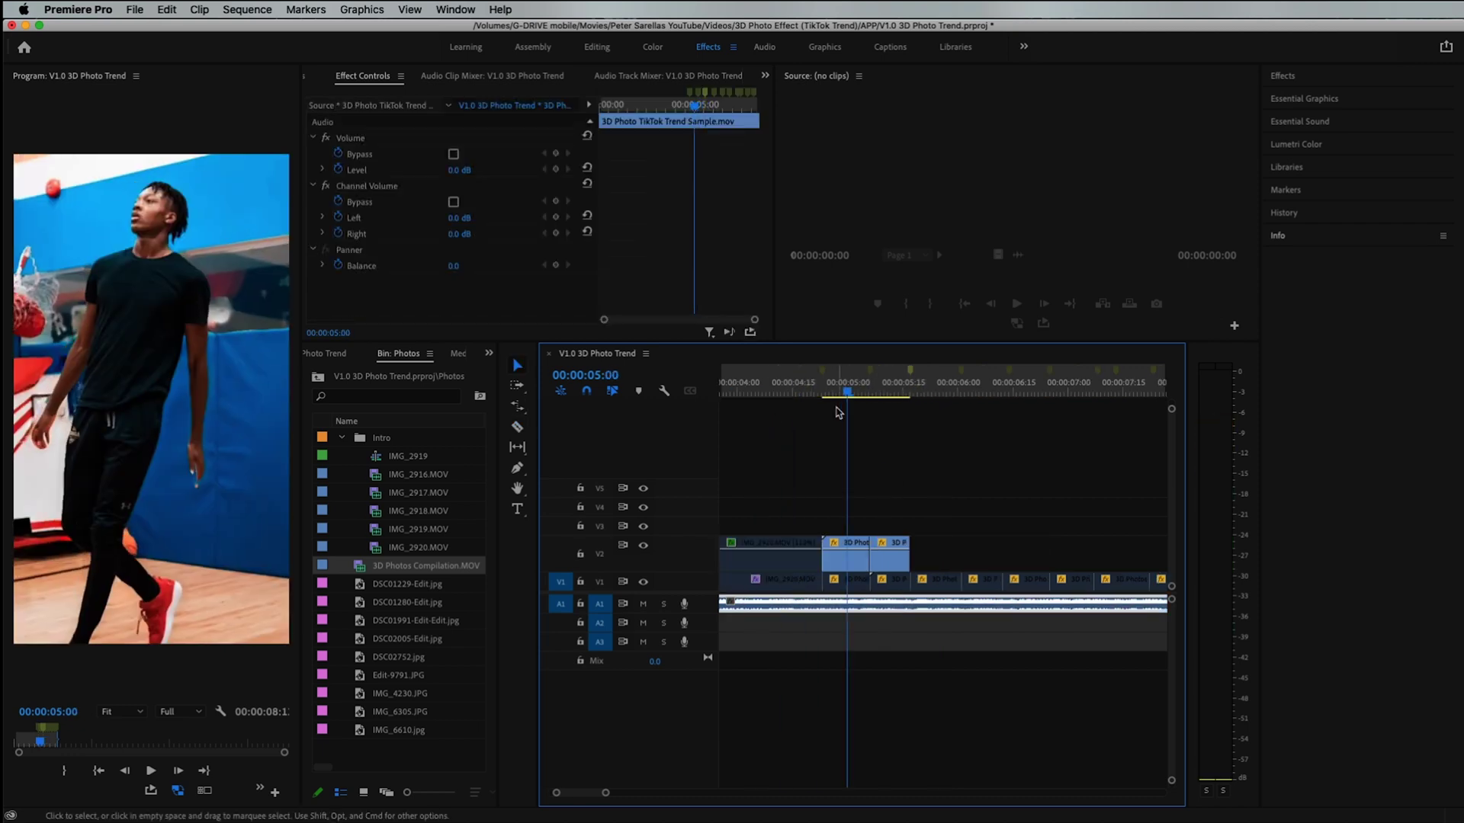
click(889, 392)
click(891, 558)
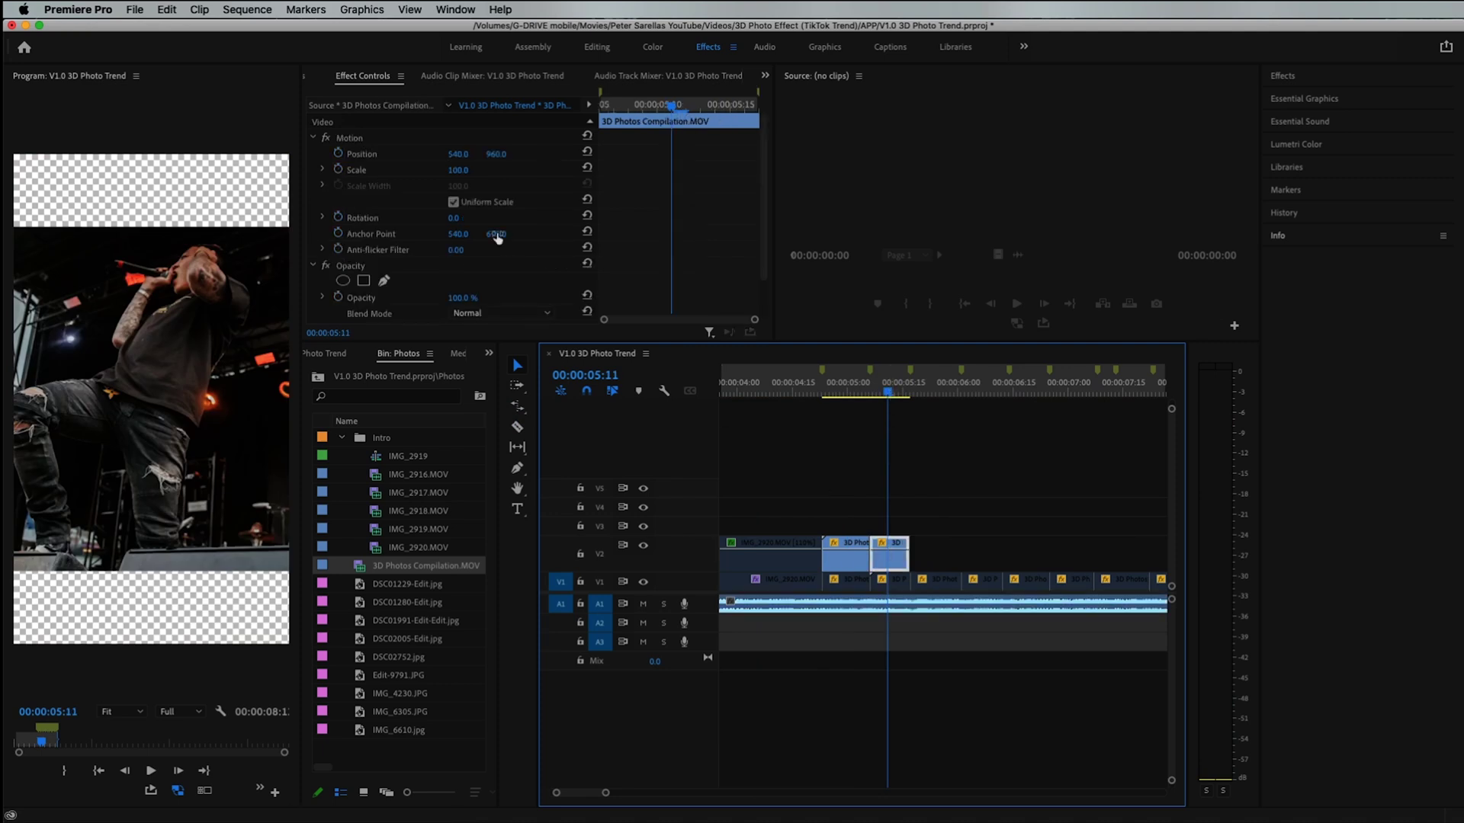
drag(461, 165, 481, 155)
click(457, 162)
click(917, 482)
Move the purple-jersey basketball photo clip from the compilation onto V2, directly after the concert clip.
key(minus)
key(minus)
key(minus)
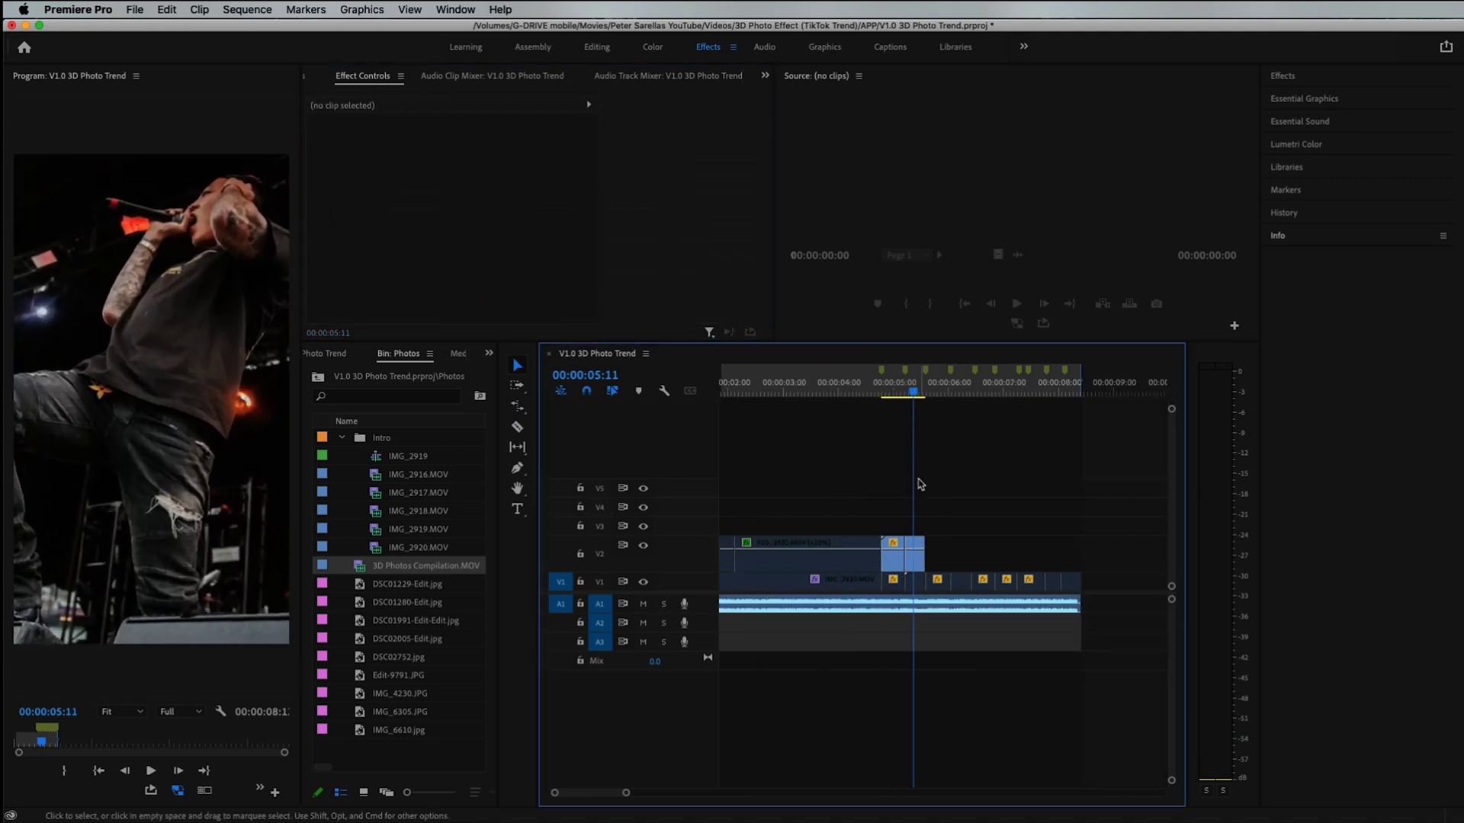
key(minus)
drag(991, 379, 1034, 379)
click(1029, 582)
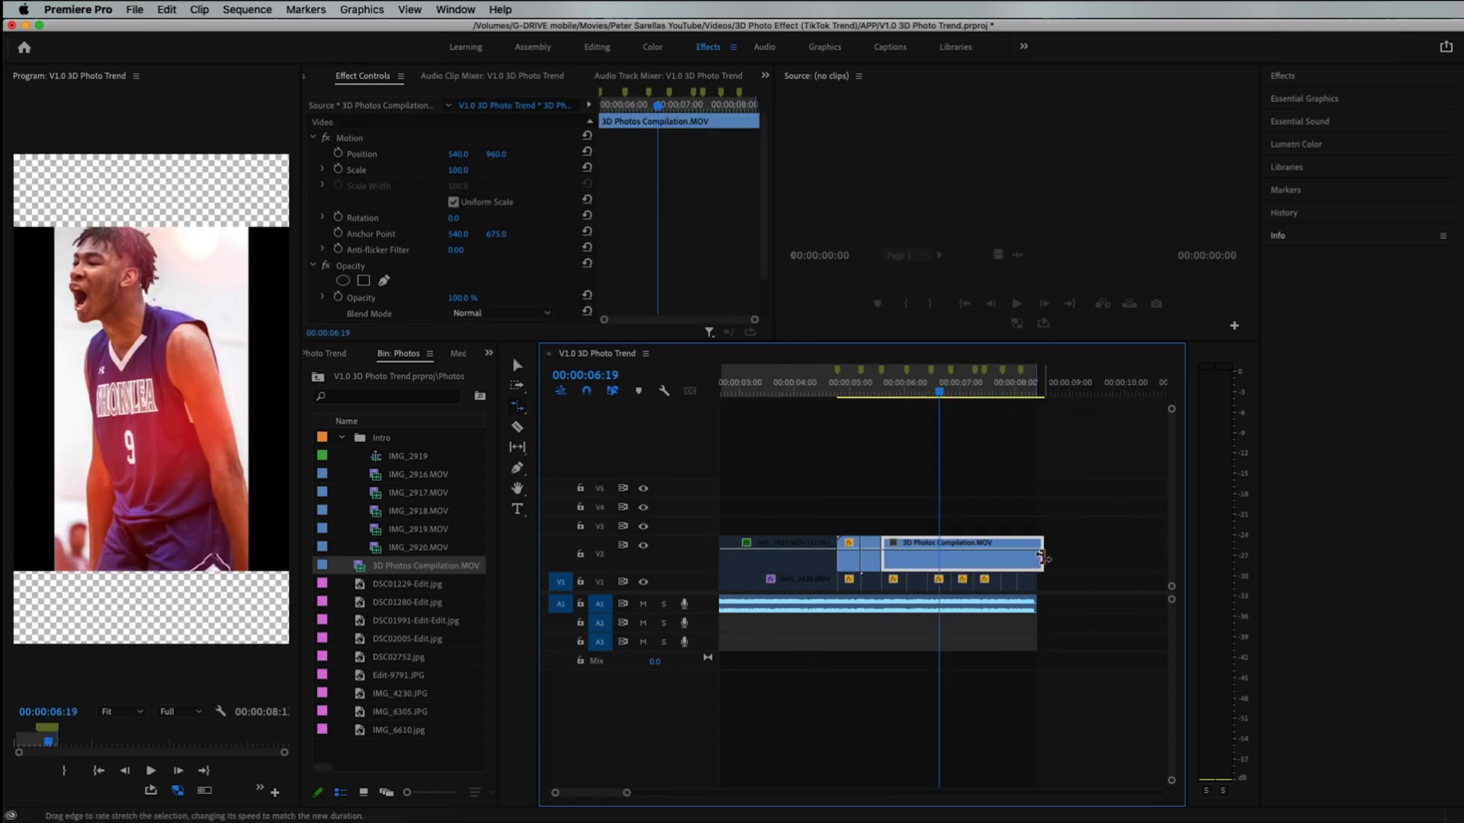
Rate-stretch the purple-jersey clip to 329.63% and trim off everything beyond the next beat marker.
drag(1042, 557, 930, 546)
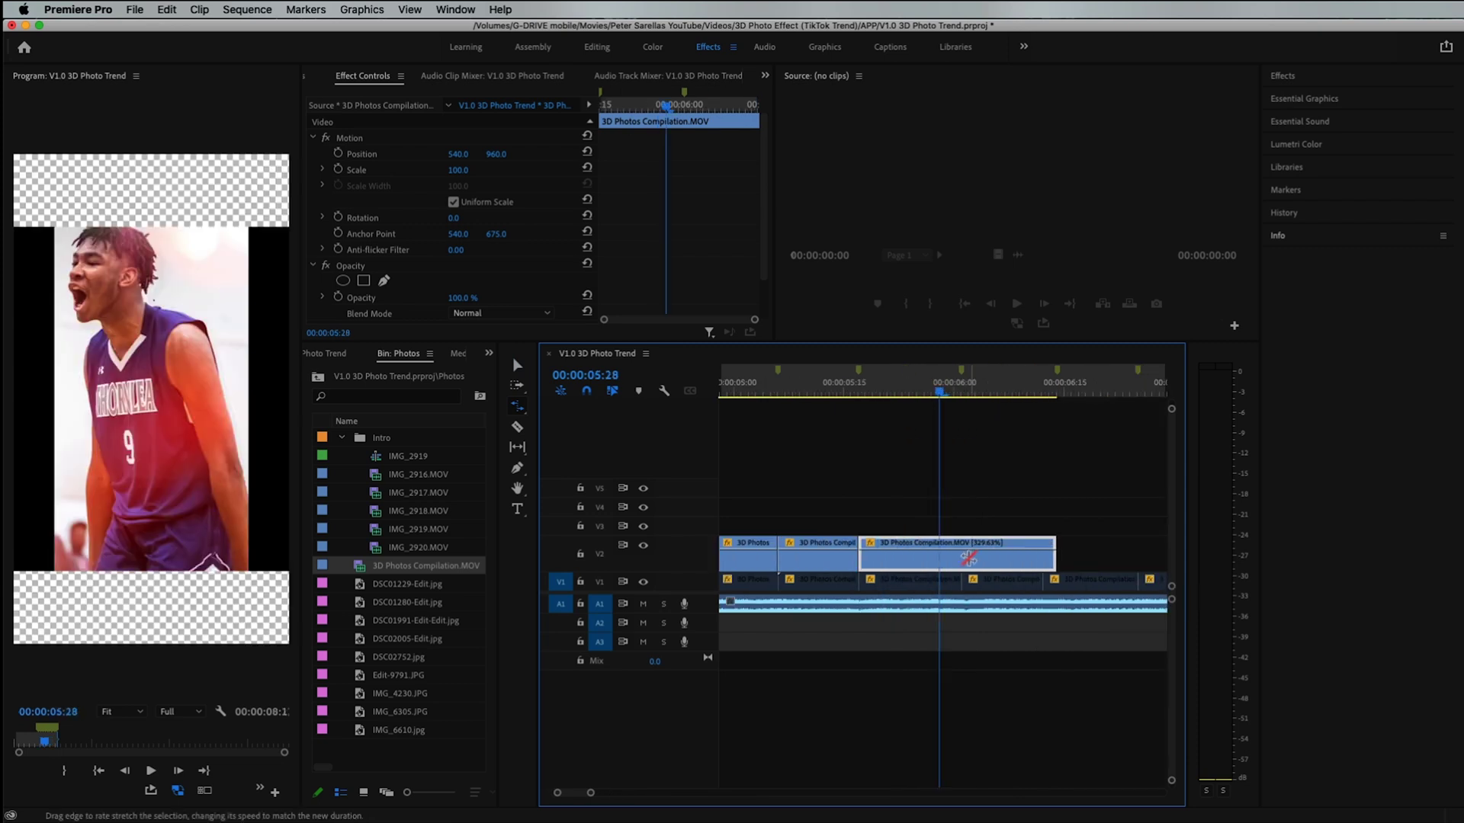
key(c)
click(962, 558)
key(v)
click(988, 559)
key(Delete)
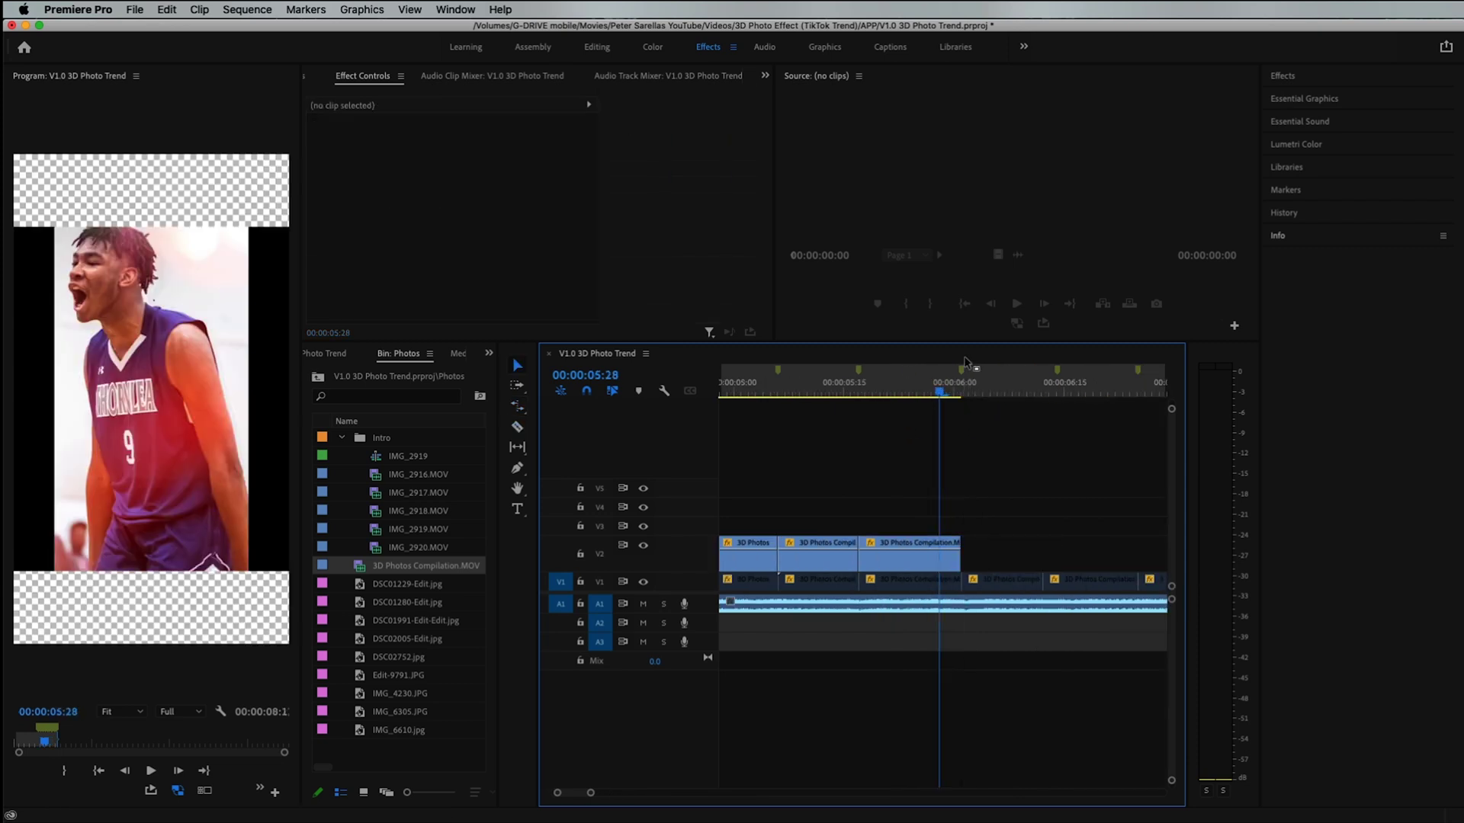
Scale up the purple-jersey photo clip until it fills the vertical frame.
click(934, 568)
click(912, 384)
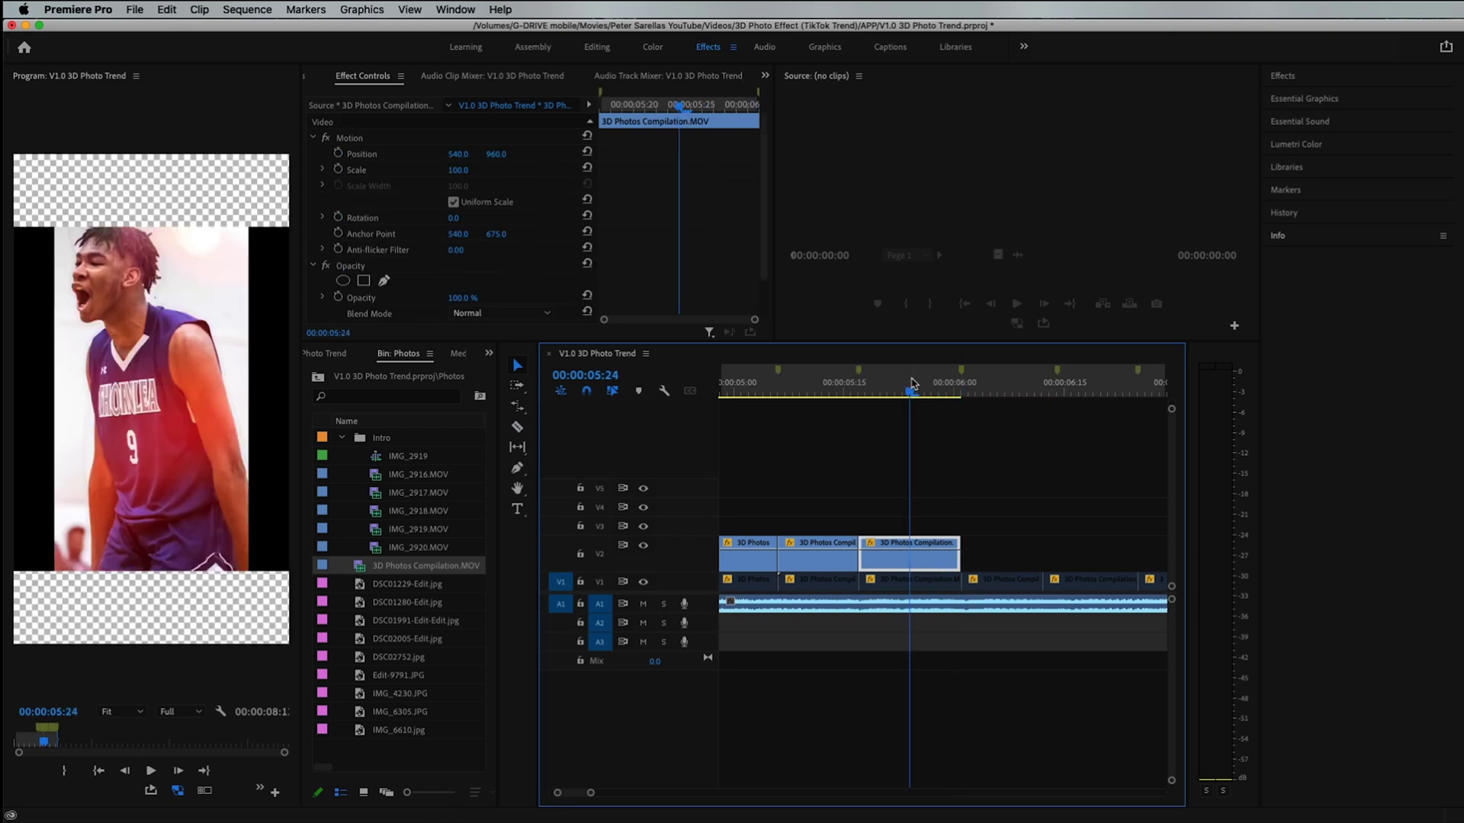
drag(457, 170, 490, 170)
click(839, 528)
Play back the three photo clips on V2 to check their timing against the music.
key(minus)
key(minus)
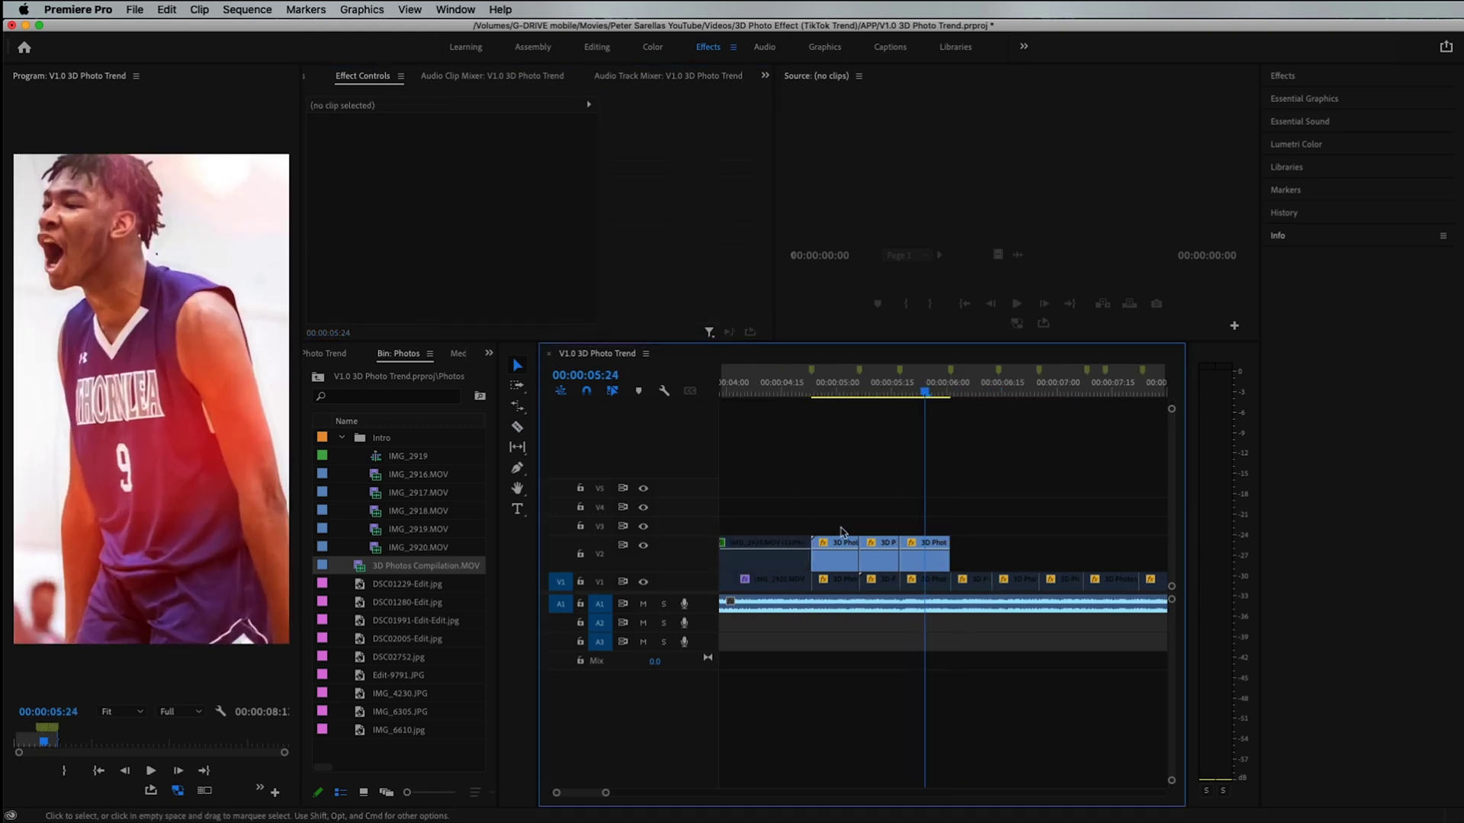
key(space)
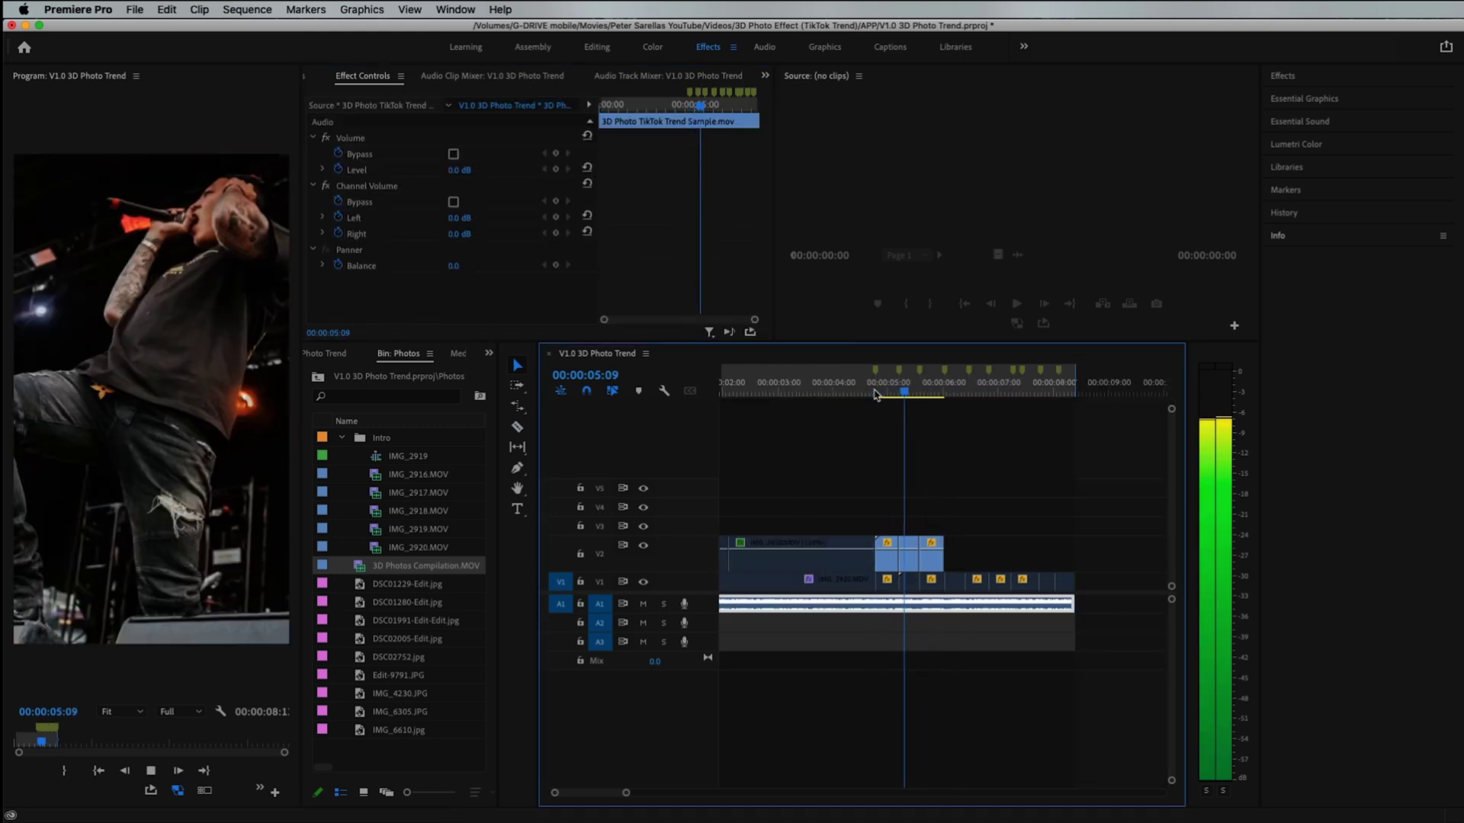
key(space)
Move the three photo clips on V2 out of the way, past the end of the edit.
click(918, 392)
drag(988, 509, 970, 565)
key(minus)
key(equal)
key(minus)
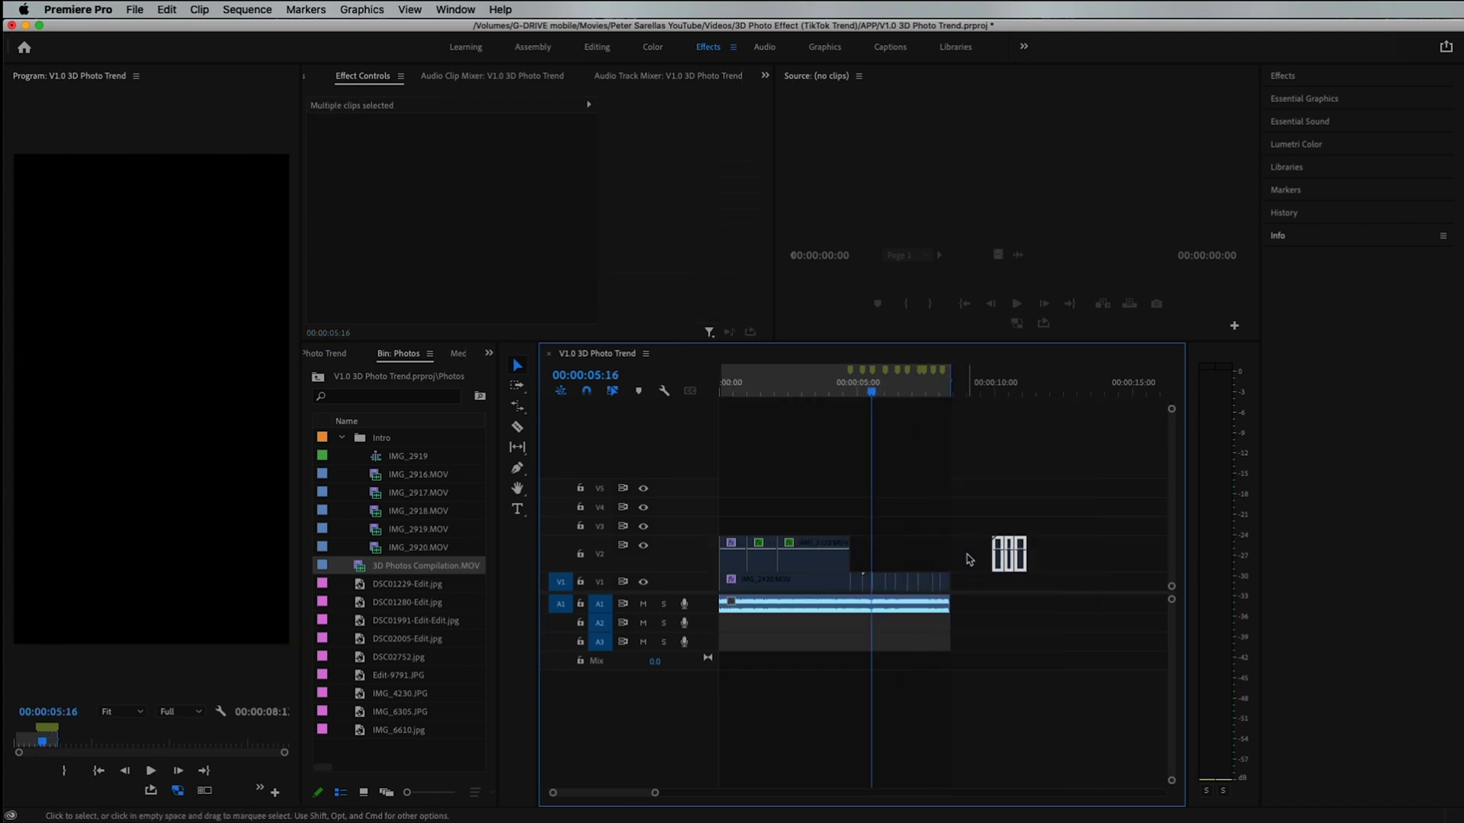
Move the prepared photo clips from V1 up to V2, starting at the intro's end, and enable them.
key(equal)
key(equal)
key(equal)
drag(854, 577, 927, 555)
key(minus)
key(minus)
key(minus)
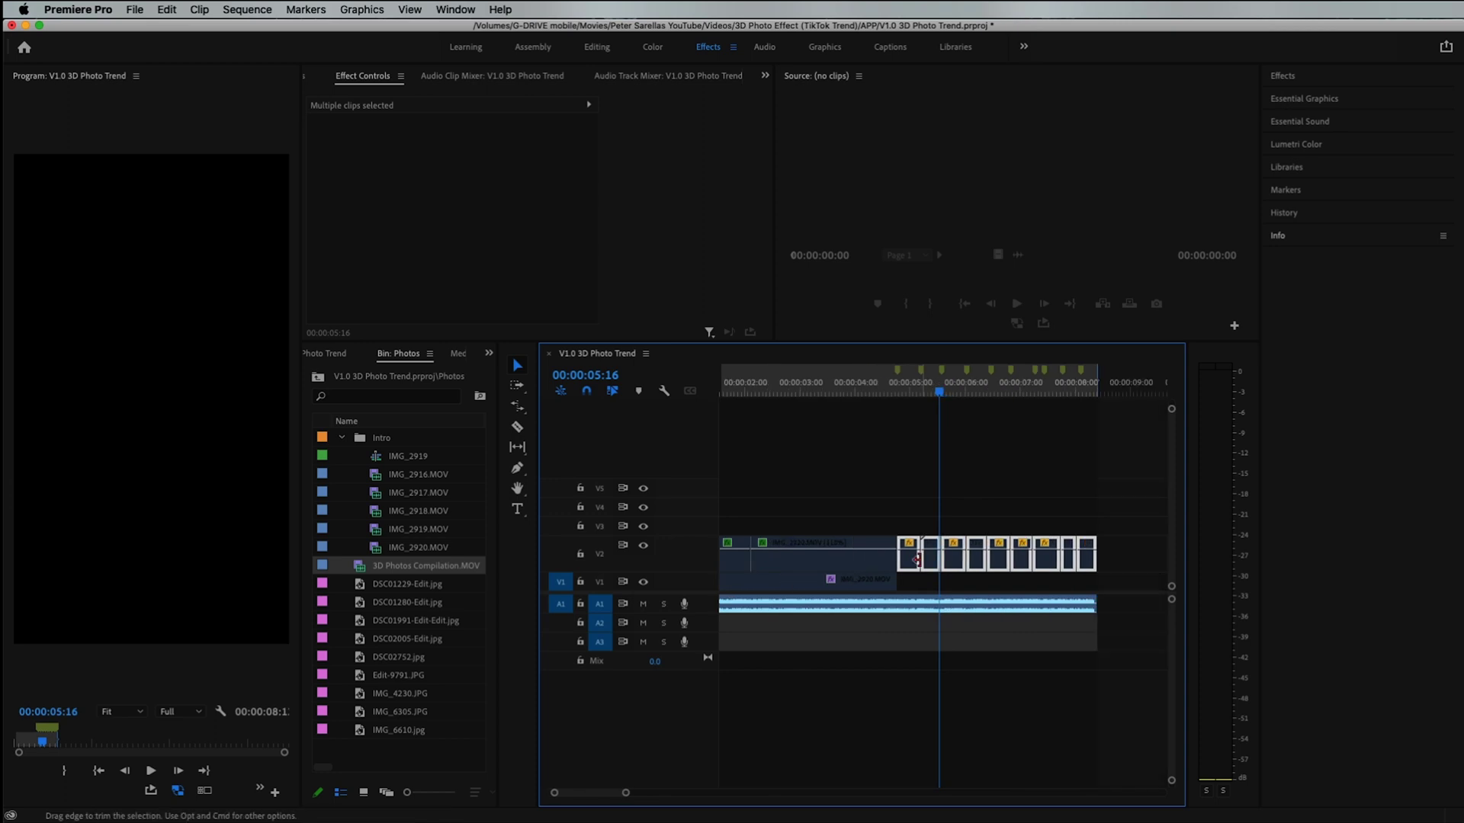
click(910, 515)
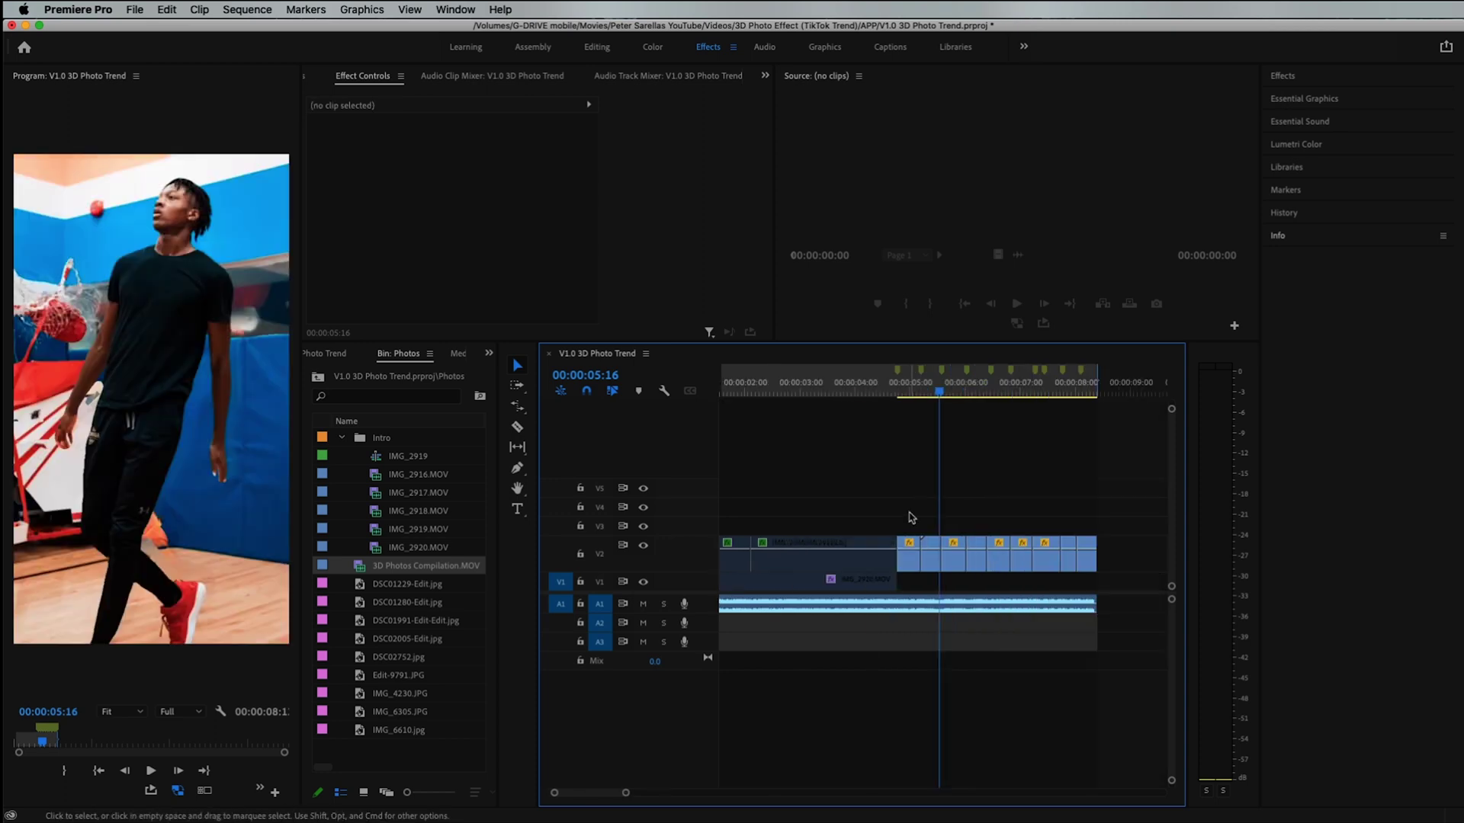